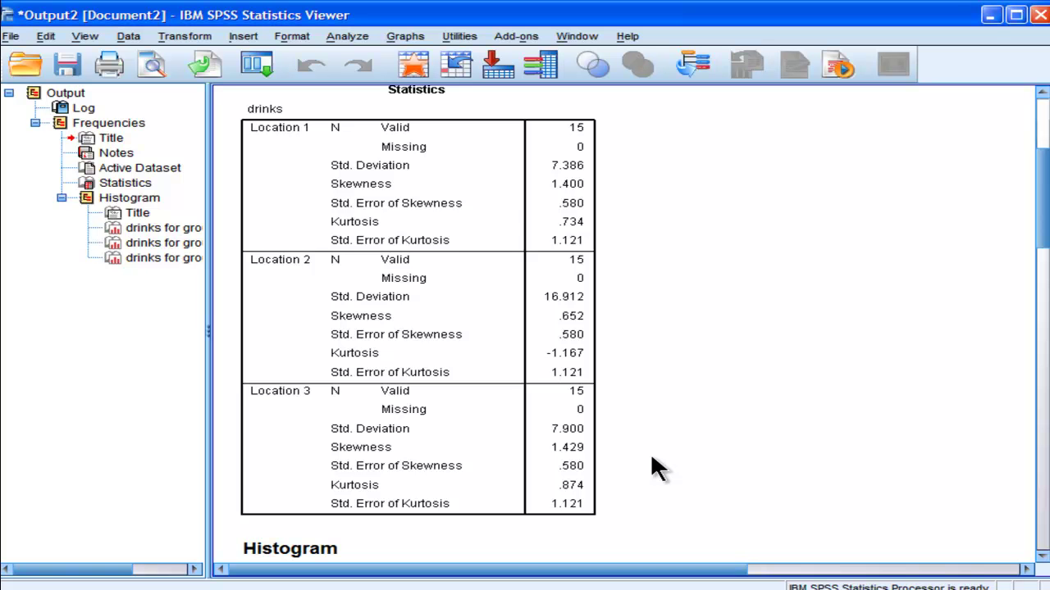
# Put the Output Viewer away, select an empty data cell, and save Kruskall-Wallis.sav.
pyautogui.click(991, 14)
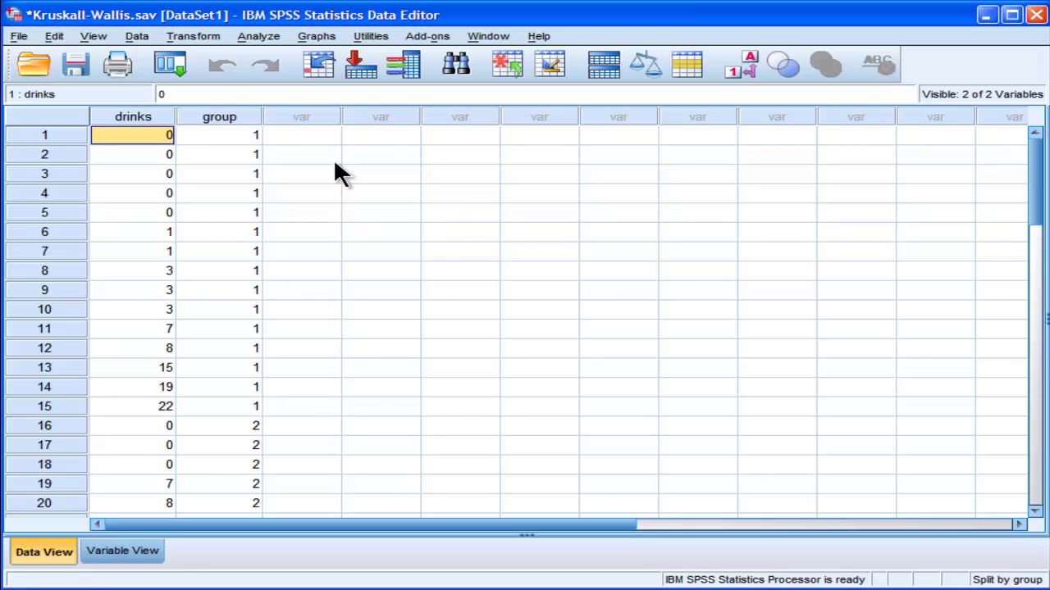
pyautogui.click(305, 135)
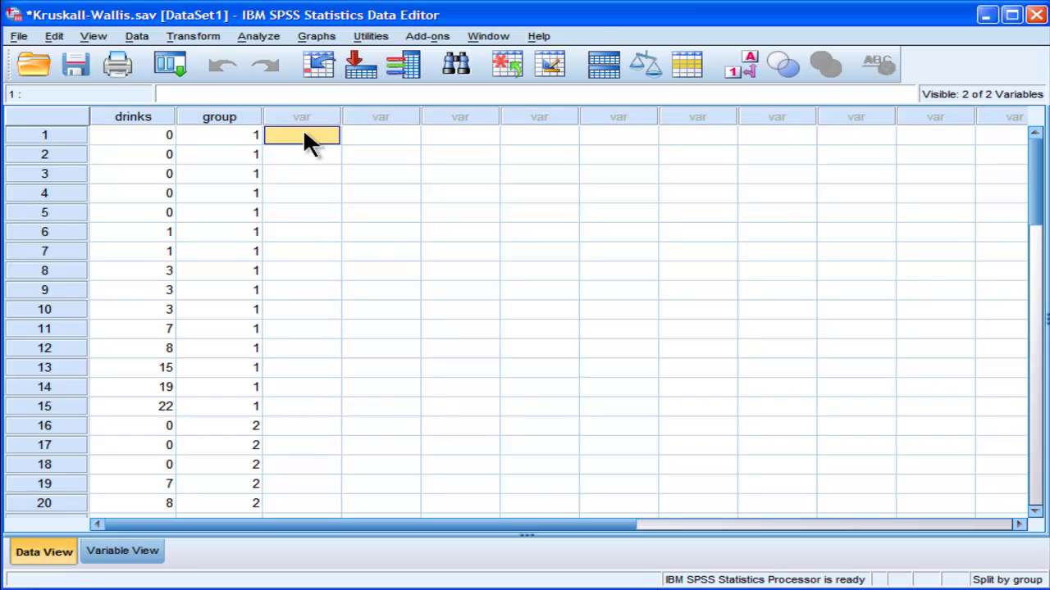
pyautogui.click(77, 63)
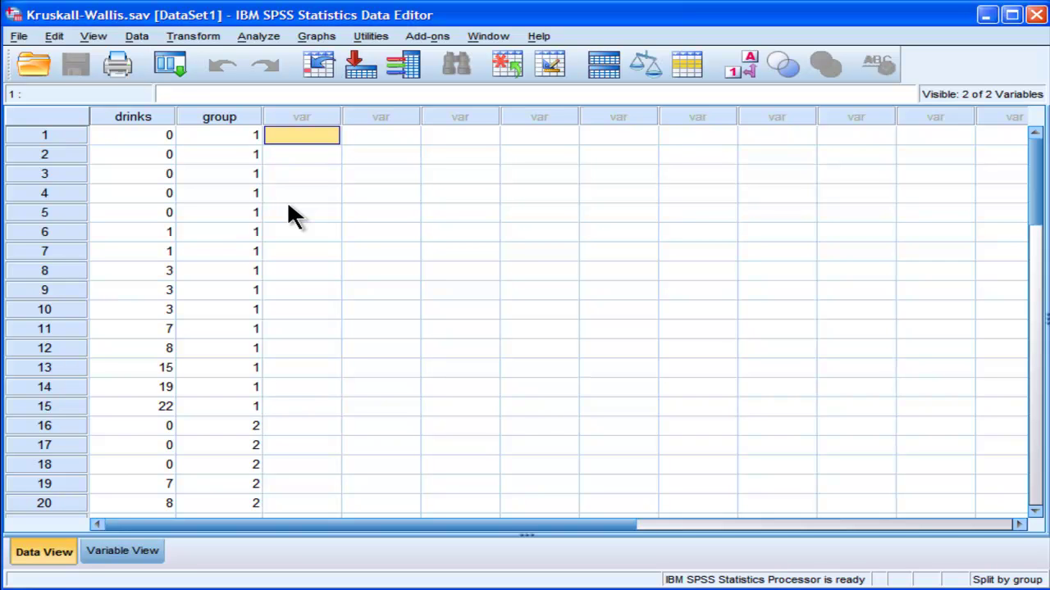
# Set Split File to 'Analyze all cases, do not create groups'.
pyautogui.click(134, 36)
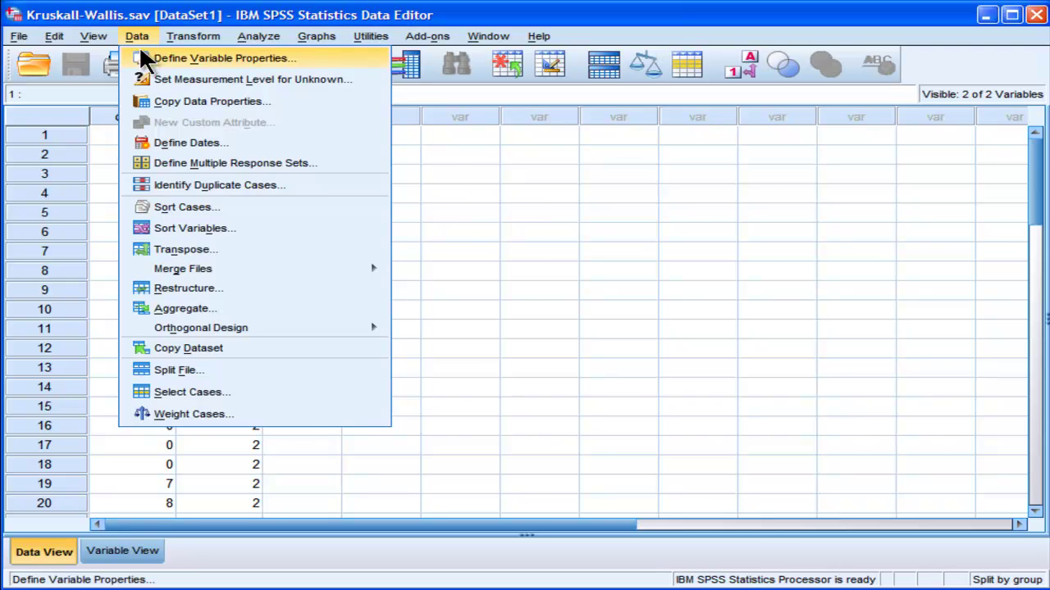
pyautogui.moveTo(183, 36)
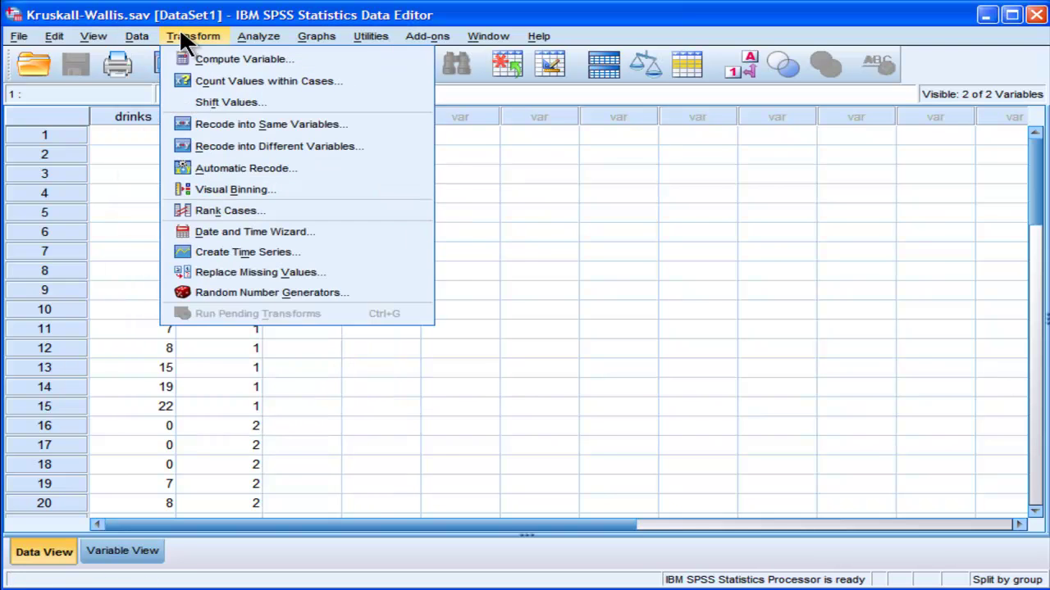
pyautogui.click(202, 210)
pyautogui.click(754, 169)
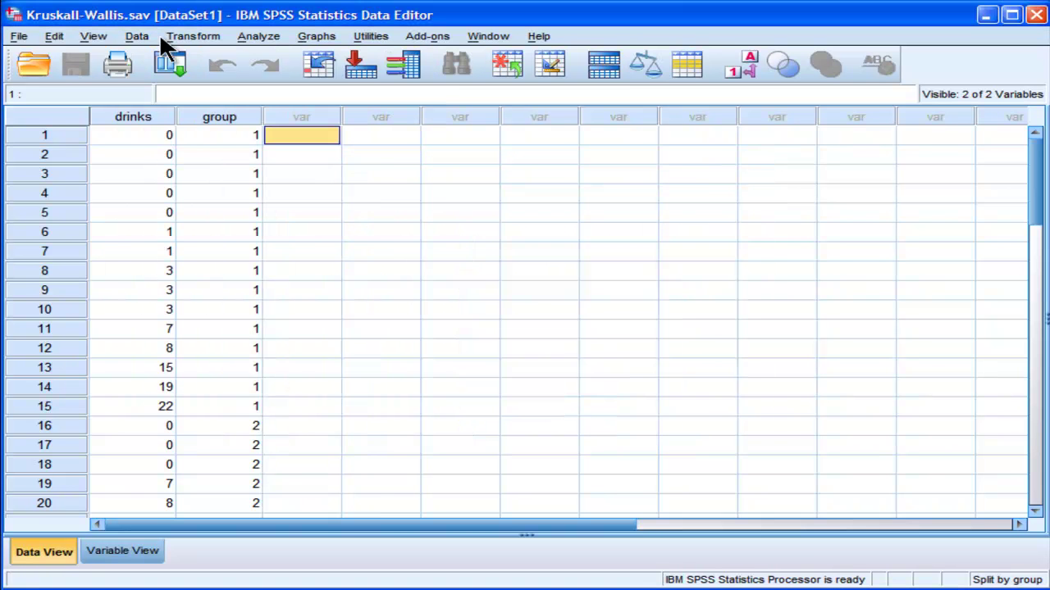
pyautogui.click(131, 36)
pyautogui.click(174, 370)
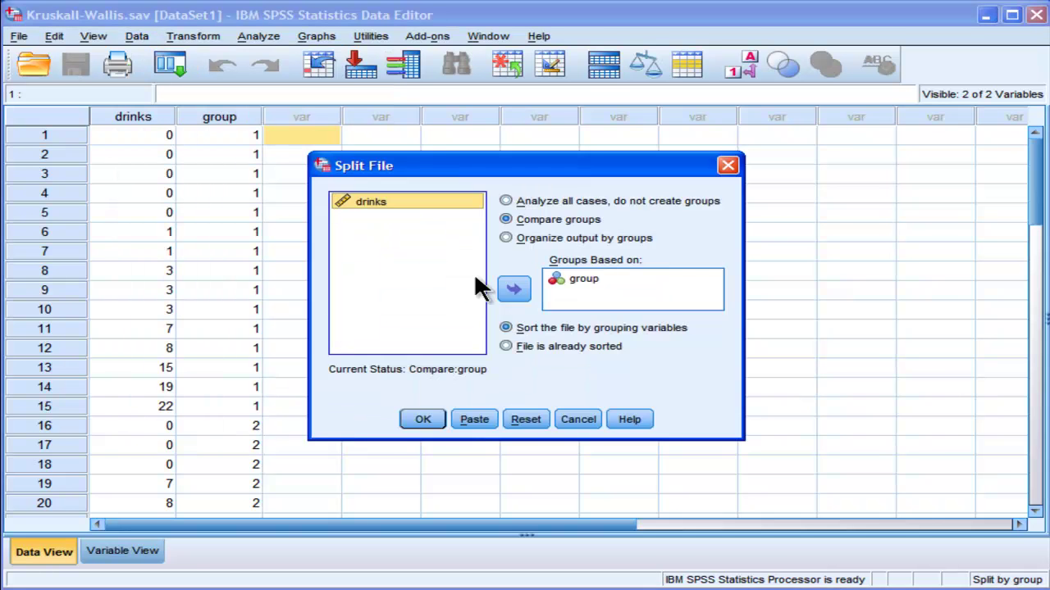
pyautogui.click(506, 201)
pyautogui.click(422, 419)
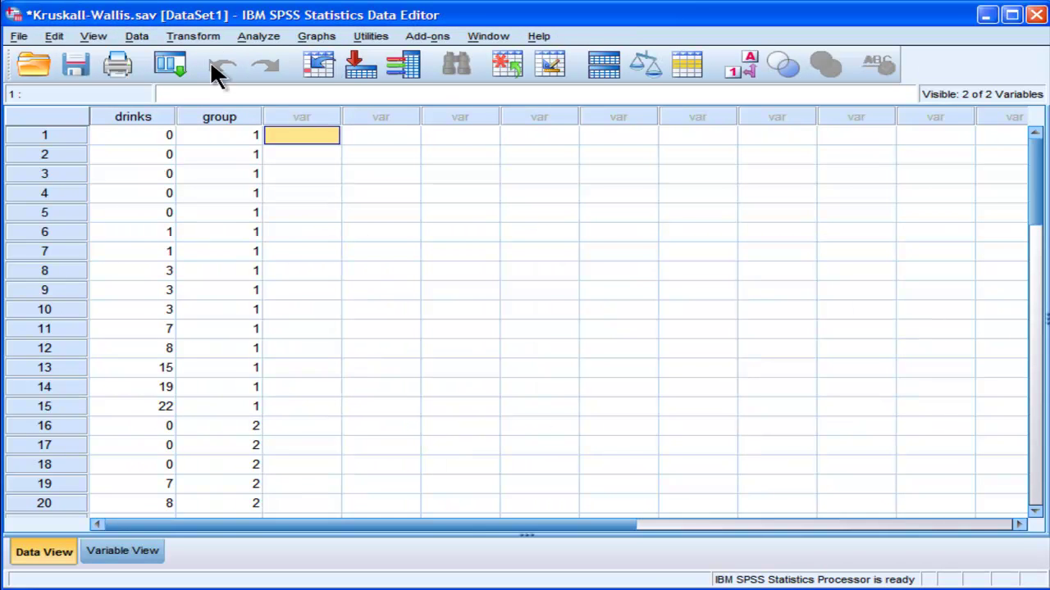
# Rank the drinks variable with Rank Cases to create the Rdrinks column.
pyautogui.click(195, 37)
pyautogui.click(220, 205)
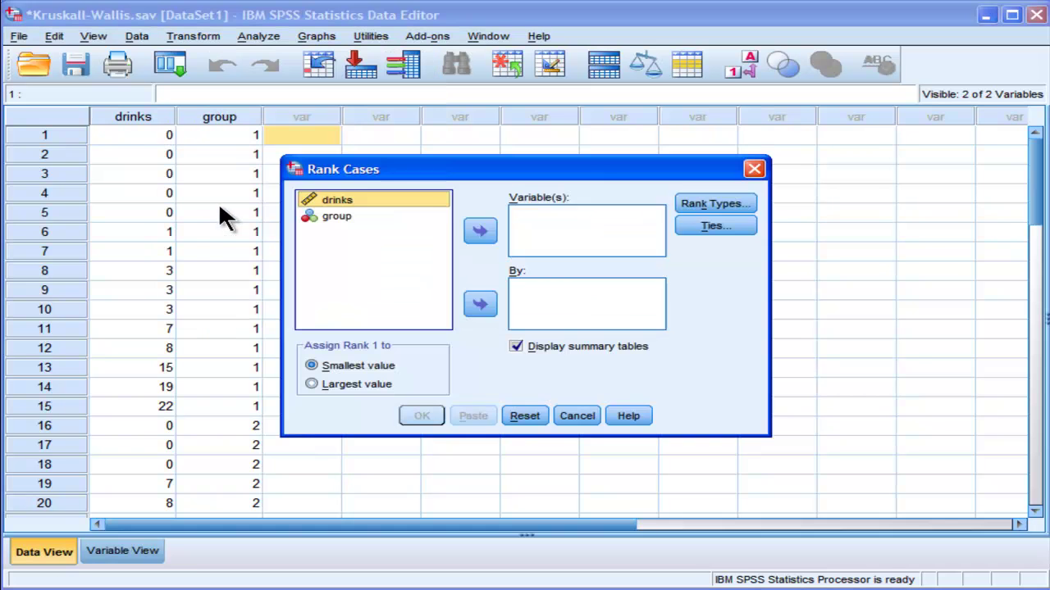
pyautogui.click(475, 229)
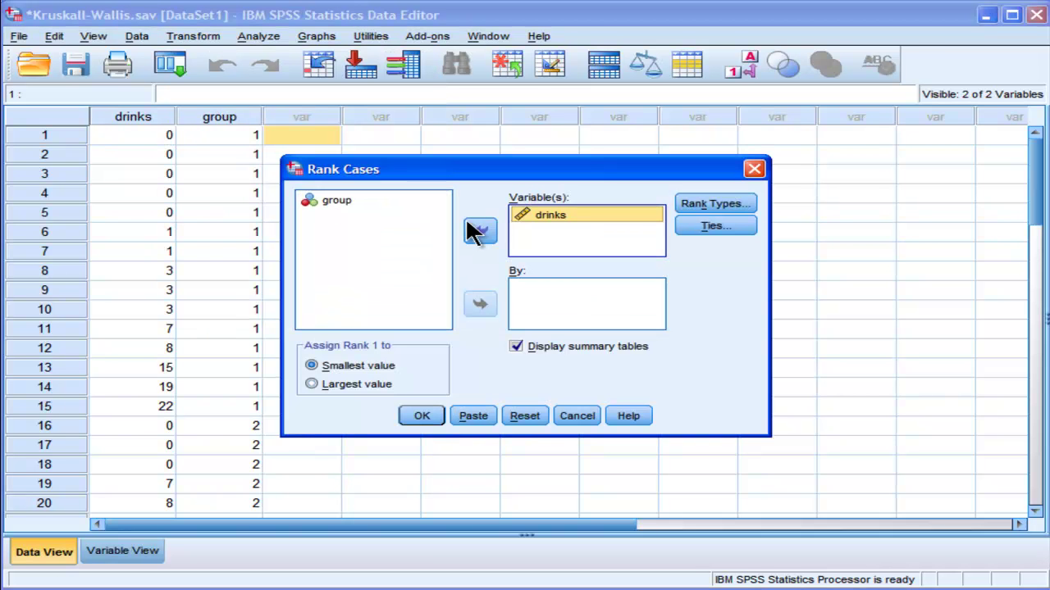
pyautogui.click(423, 416)
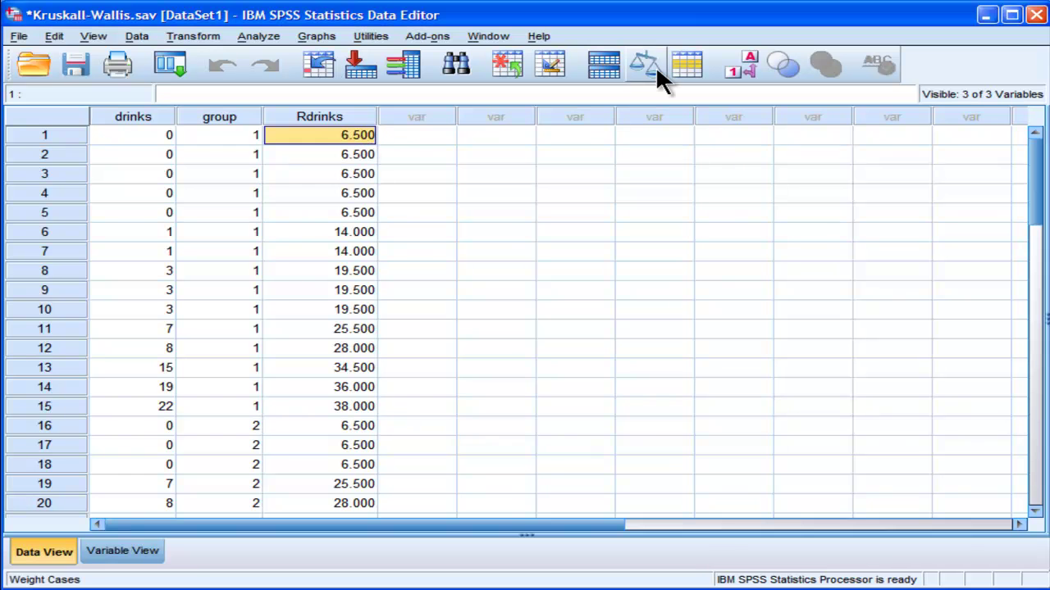
# Step through the Rdrinks values to check tied ranks such as 6.500, through row 26.
pyautogui.press('Down')
pyautogui.press('Up')
pyautogui.press('Down')
pyautogui.press('Down')
pyautogui.press('Down')
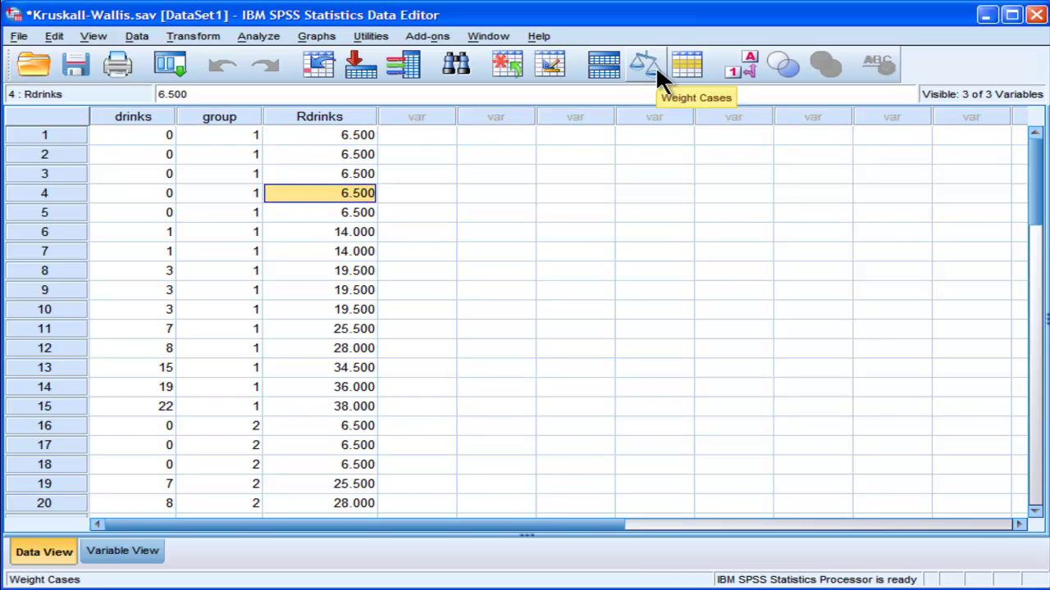
pyautogui.press('Down')
pyautogui.press('Down')
pyautogui.press('Down')
pyautogui.press('Down')
pyautogui.press('Down')
pyautogui.press('Down')
pyautogui.press('Down')
pyautogui.press('Down')
pyautogui.press('Down')
pyautogui.press('Down')
pyautogui.press('Down')
pyautogui.press('Down')
pyautogui.press('Down')
pyautogui.press('Down')
pyautogui.press('Down')
pyautogui.press('Down')
pyautogui.press('Down')
pyautogui.press('Down')
pyautogui.press('Down')
pyautogui.press('Down')
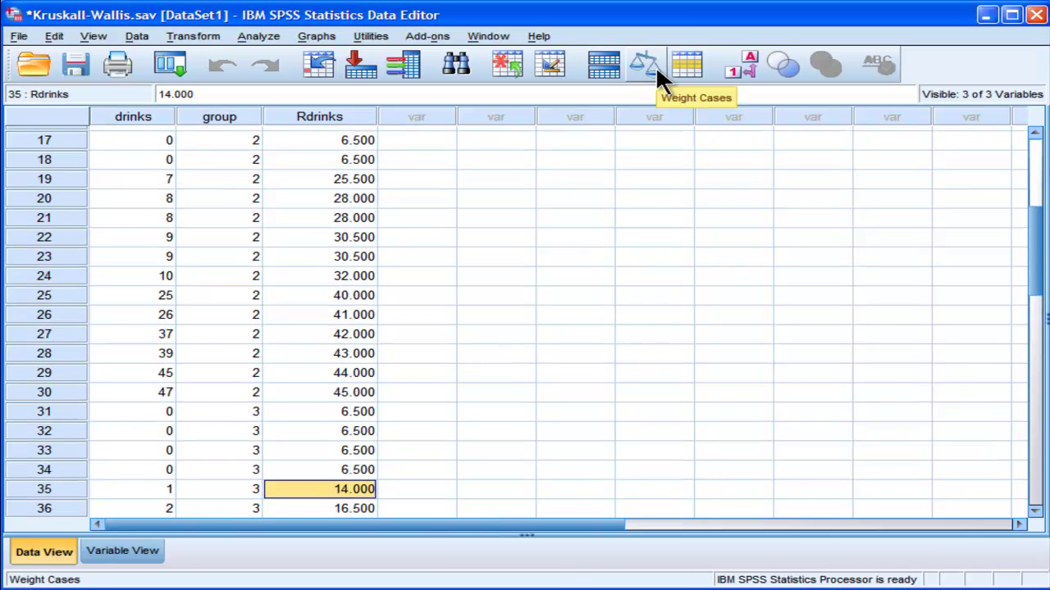
pyautogui.press('Up')
pyautogui.press('Up')
pyautogui.press('Up')
pyautogui.press('Up')
pyautogui.press('Up')
pyautogui.press('Up')
pyautogui.press('Up')
pyautogui.press('Up')
pyautogui.press('Up')
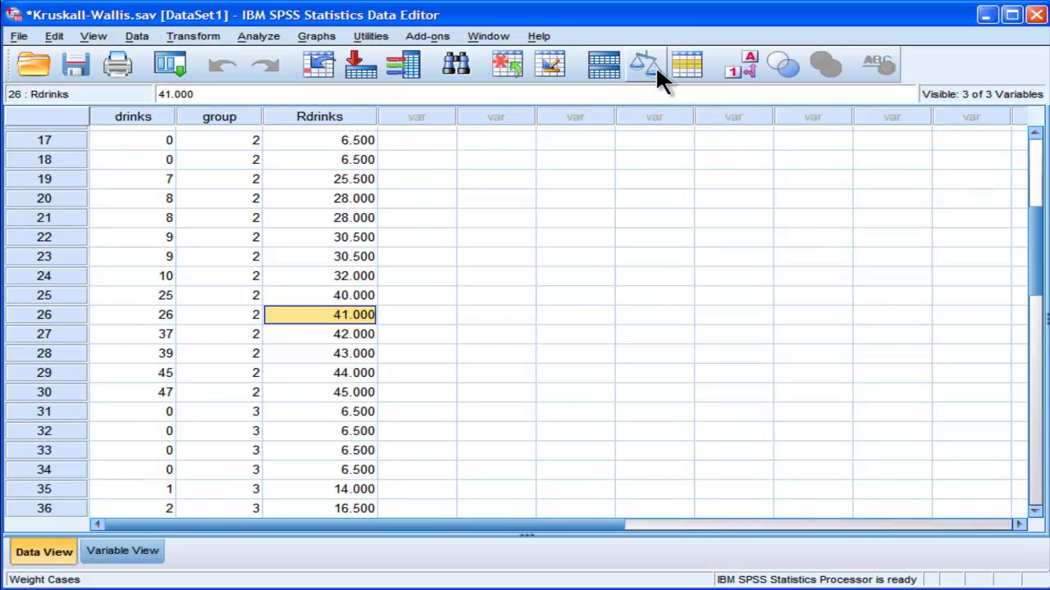
pyautogui.press('Up')
pyautogui.press('Up')
pyautogui.press('Up')
pyautogui.press('Up')
pyautogui.press('Up')
pyautogui.press('Up')
pyautogui.press('Up')
pyautogui.press('Up')
pyautogui.press('Up')
pyautogui.press('Up')
pyautogui.press('Up')
pyautogui.press('Up')
pyautogui.press('Up')
pyautogui.press('Up')
pyautogui.press('Up')
pyautogui.press('Up')
pyautogui.press('Up')
pyautogui.press('Up')
pyautogui.press('Up')
pyautogui.press('Up')
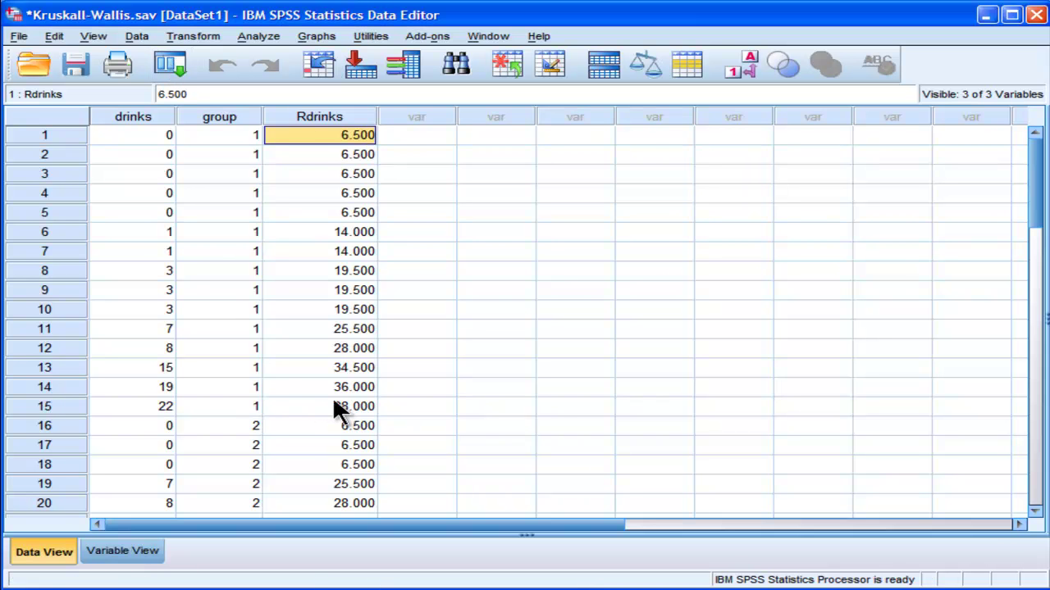
# Aggregate the mean of the drinks ranks by group into a new drinks_mean column.
pyautogui.moveTo(343, 406); pyautogui.dragTo(341, 115)
pyautogui.click(137, 36)
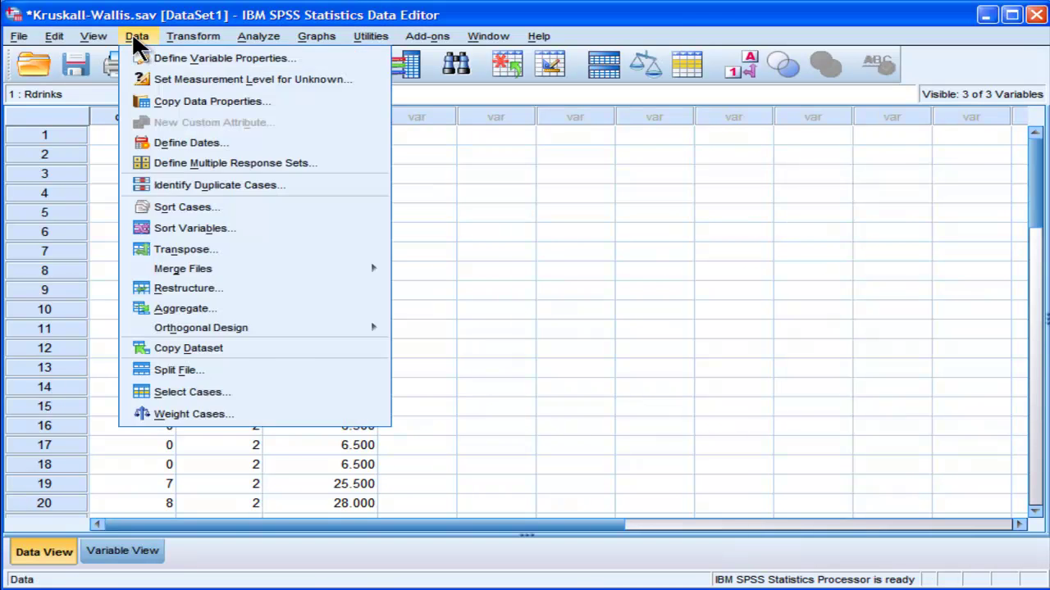
pyautogui.click(267, 310)
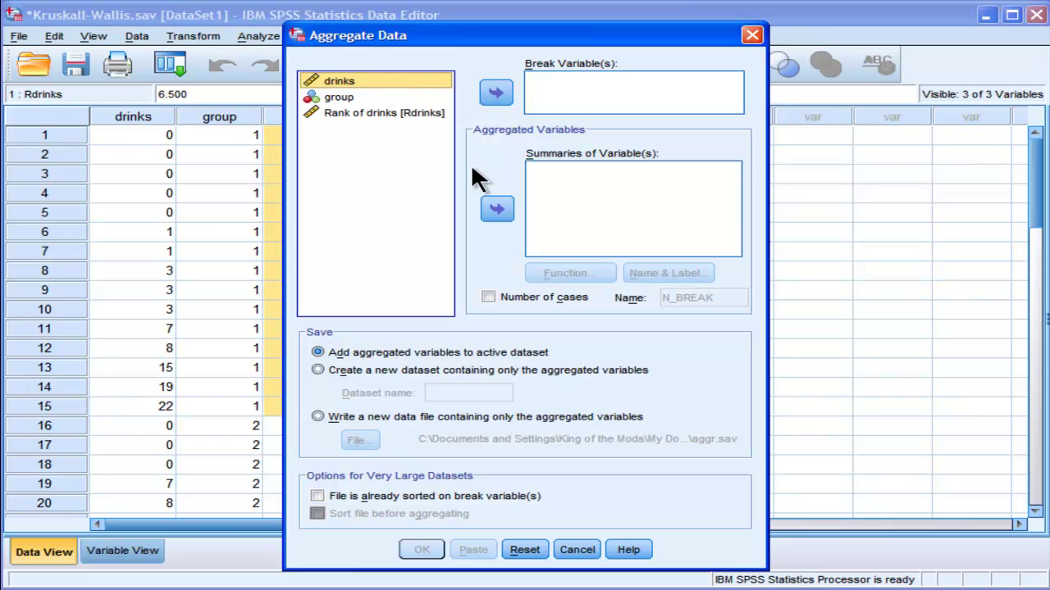
pyautogui.click(486, 201)
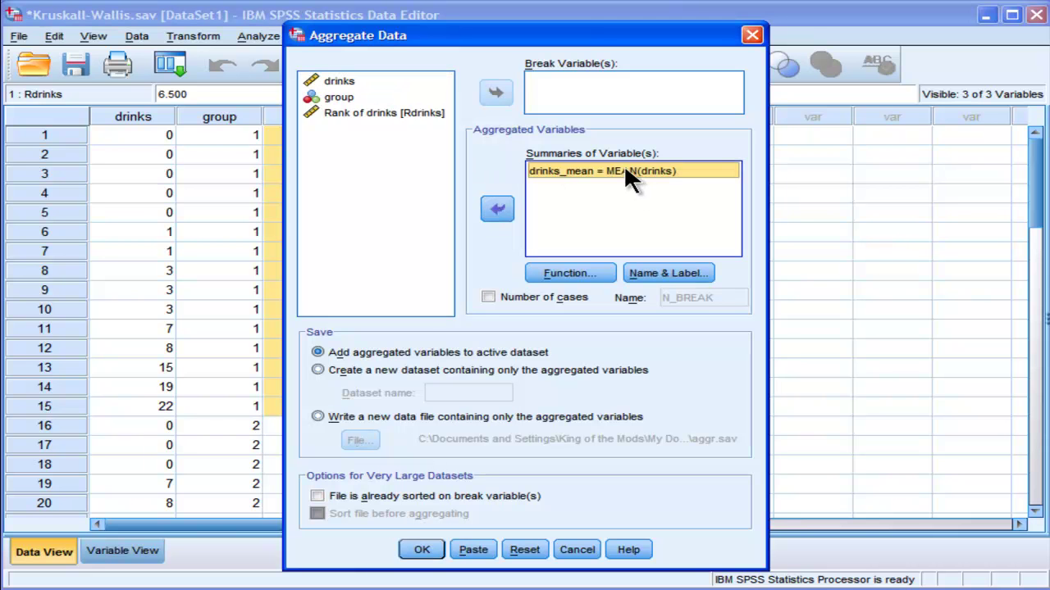
pyautogui.click(336, 96)
pyautogui.click(495, 92)
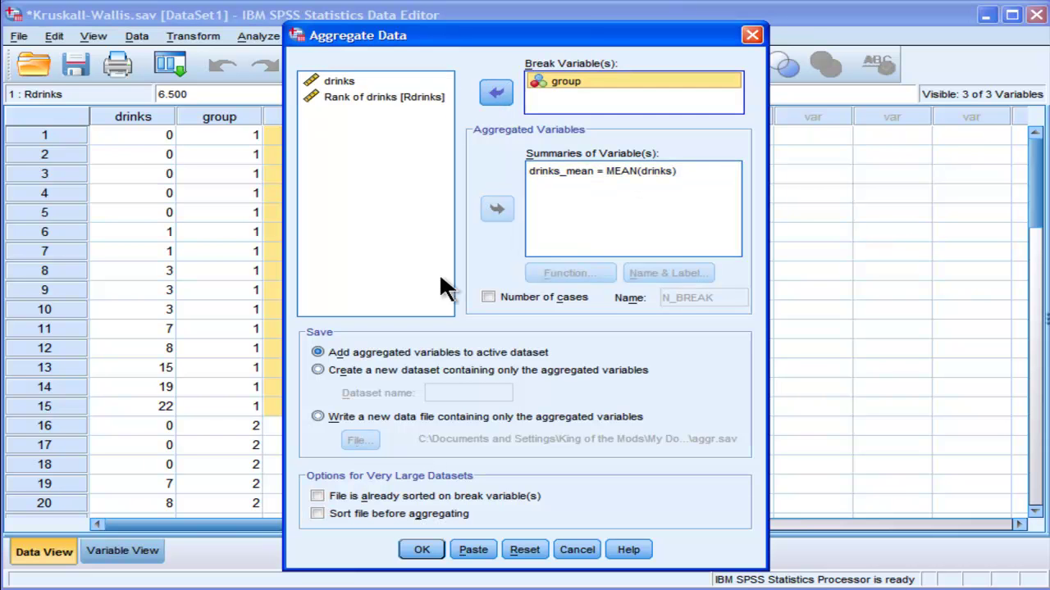
pyautogui.click(415, 549)
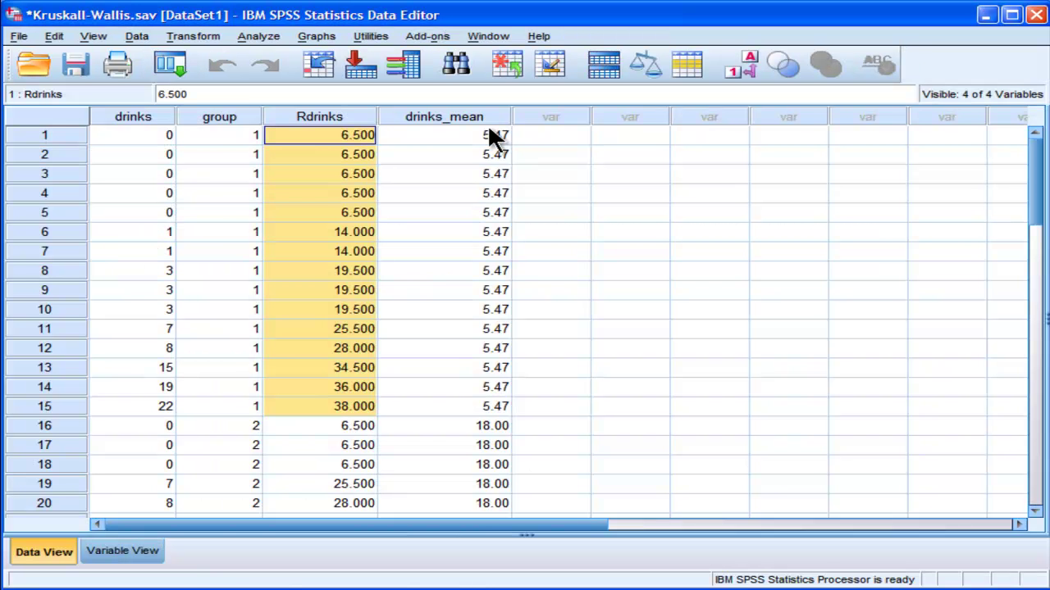
# Select each group's drinks_mean values to verify 5.47, 18.00 and 6.13.
pyautogui.click(492, 135)
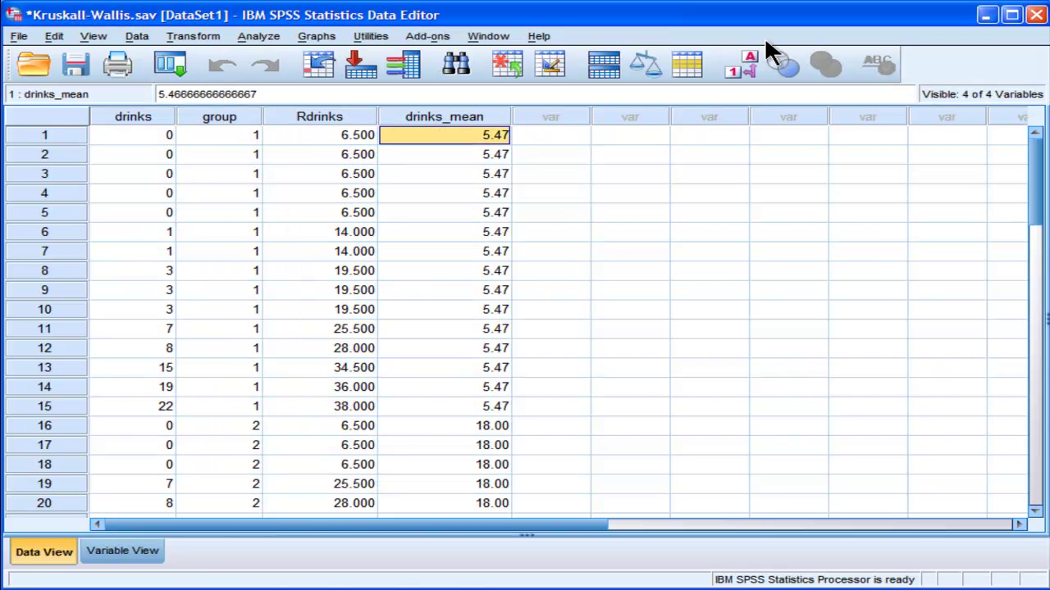
pyautogui.hotkey('shift', 'Down')
pyautogui.hotkey('shift', 'Down')
pyautogui.hotkey('shift', 'Down')
pyautogui.hotkey('shift', 'Down')
pyautogui.hotkey('shift', 'Down')
pyautogui.hotkey('shift', 'Down')
pyautogui.hotkey('shift', 'Down')
pyautogui.hotkey('shift', 'Down')
pyautogui.hotkey('shift', 'Down')
pyautogui.hotkey('shift', 'Down')
pyautogui.hotkey('shift', 'Down')
pyautogui.hotkey('shift', 'Down')
pyautogui.hotkey('shift', 'Down')
pyautogui.hotkey('shift', 'Down')
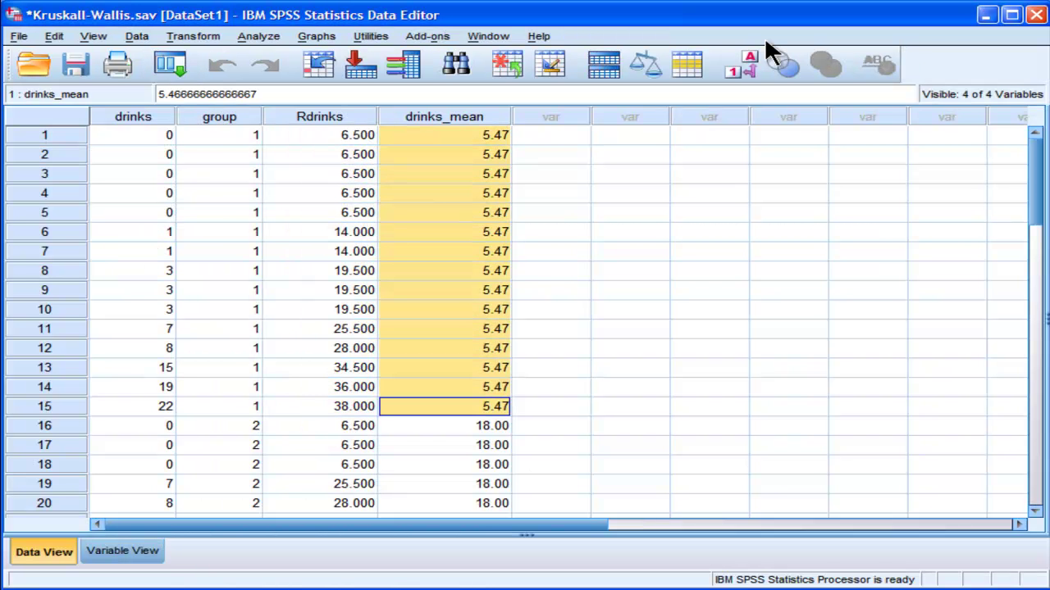
pyautogui.press('Down')
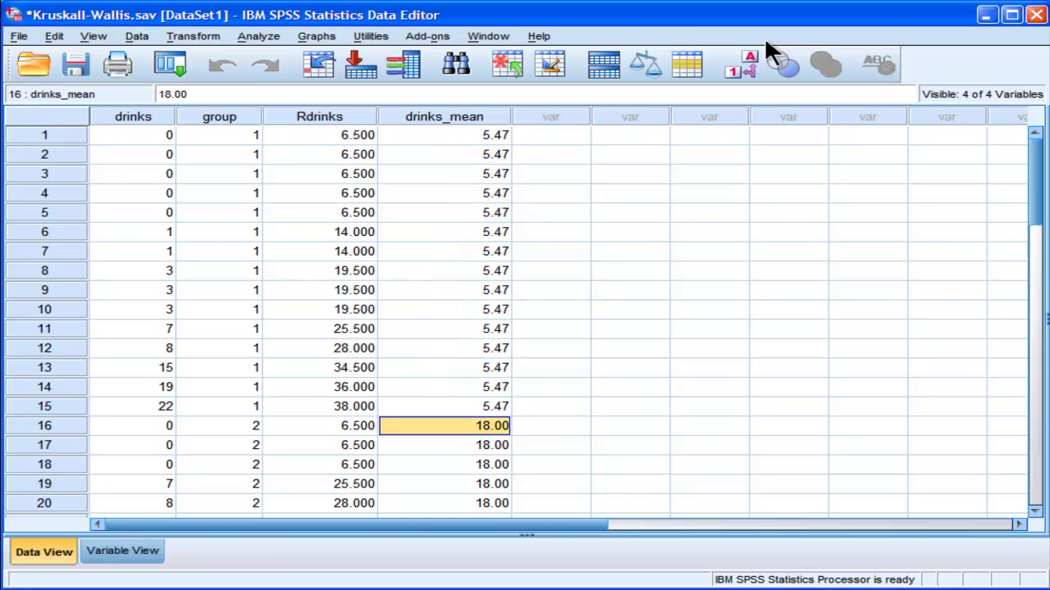
pyautogui.hotkey('shift', 'Down')
pyautogui.hotkey('shift', 'Down')
pyautogui.hotkey('shift', 'Down')
pyautogui.hotkey('shift', 'Down')
pyautogui.hotkey('shift', 'Down')
pyautogui.hotkey('shift', 'Down')
pyautogui.hotkey('shift', 'Down')
pyautogui.hotkey('shift', 'Down')
pyautogui.hotkey('shift', 'Down')
pyautogui.hotkey('shift', 'Down')
pyautogui.hotkey('shift', 'Down')
pyautogui.hotkey('shift', 'Down')
pyautogui.hotkey('shift', 'Down')
pyautogui.hotkey('shift', 'Down')
pyautogui.hotkey('shift', 'Down')
pyautogui.hotkey('shift', 'Down')
pyautogui.hotkey('shift', 'Down')
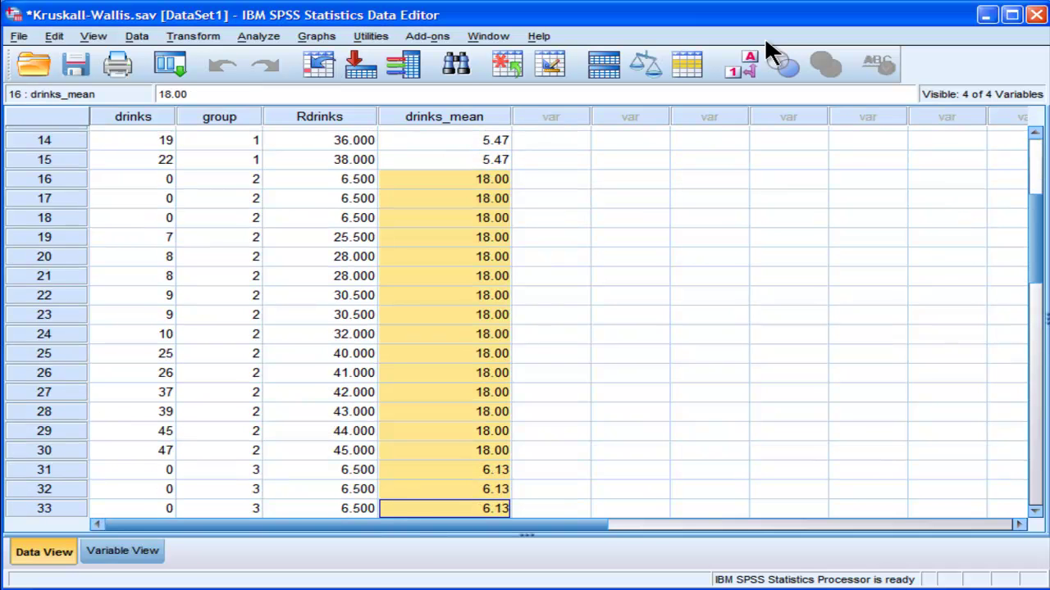
pyautogui.press('Up')
pyautogui.press('Up')
pyautogui.hotkey('shift', 'Down')
pyautogui.hotkey('shift', 'Down')
pyautogui.hotkey('shift', 'Down')
pyautogui.hotkey('shift', 'Down')
pyautogui.hotkey('shift', 'Down')
pyautogui.hotkey('shift', 'Down')
pyautogui.hotkey('shift', 'Down')
pyautogui.hotkey('shift', 'Down')
pyautogui.hotkey('shift', 'Down')
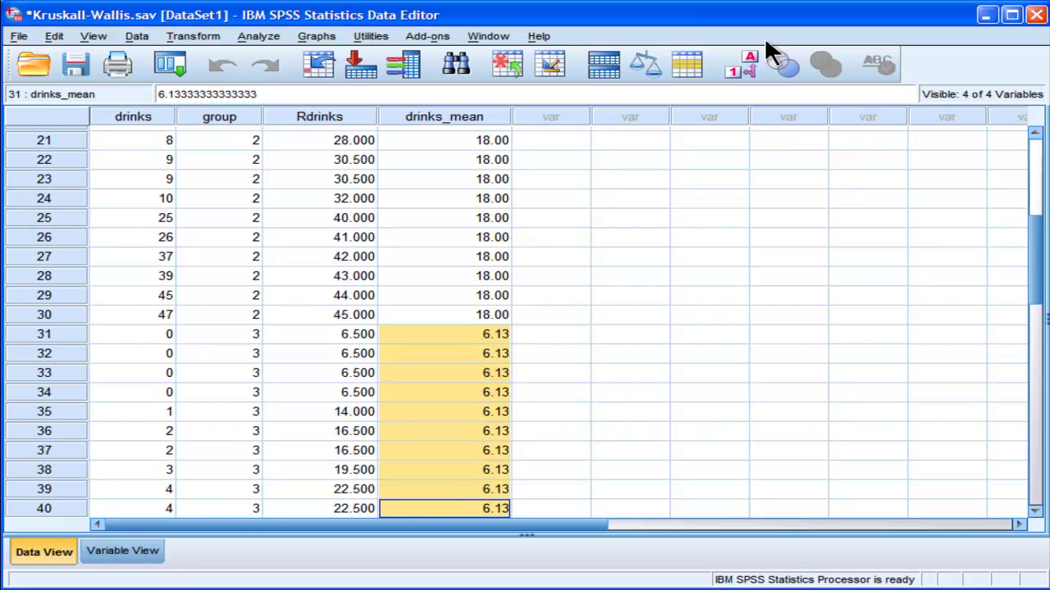
# In Compute Variable, define target abs_dif with expression ABS(Rdrinks-drinks_mean).
pyautogui.click(193, 36)
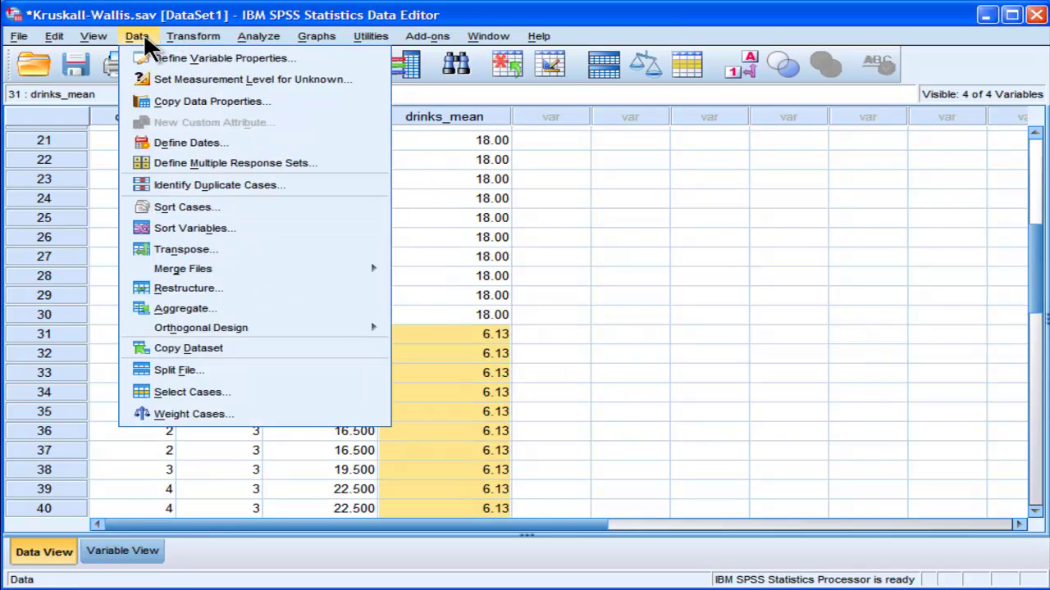
pyautogui.moveTo(191, 38)
pyautogui.click(197, 59)
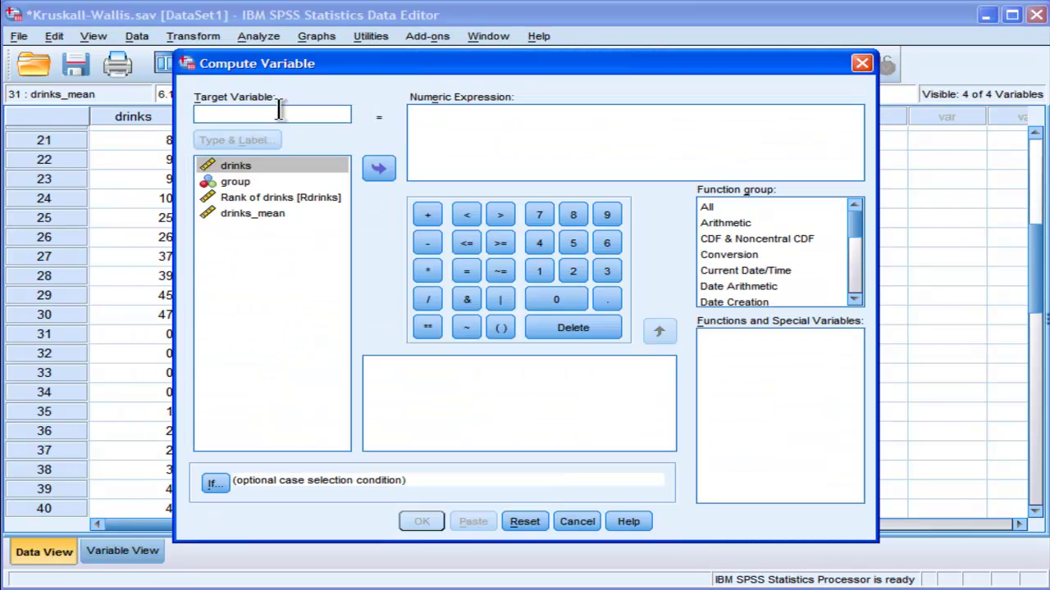
pyautogui.write('abs_dif')
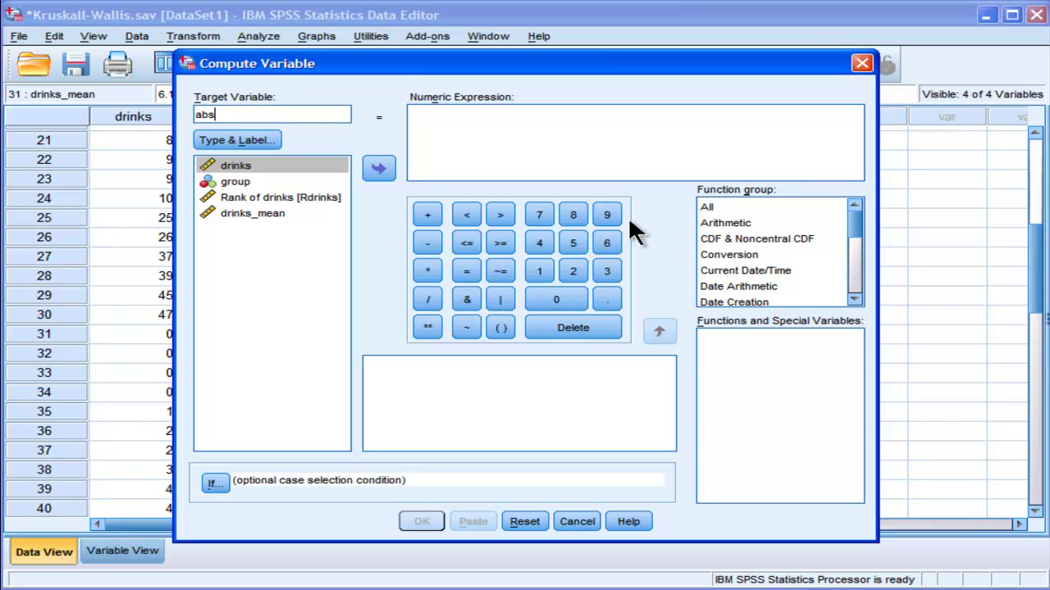
pyautogui.click(714, 206)
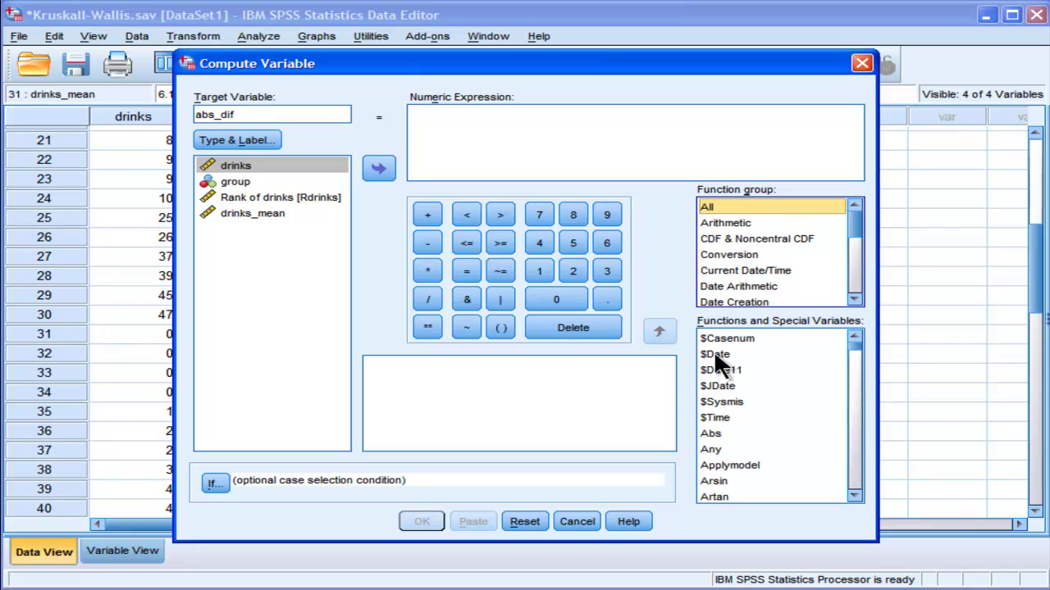
pyautogui.doubleClick(711, 433)
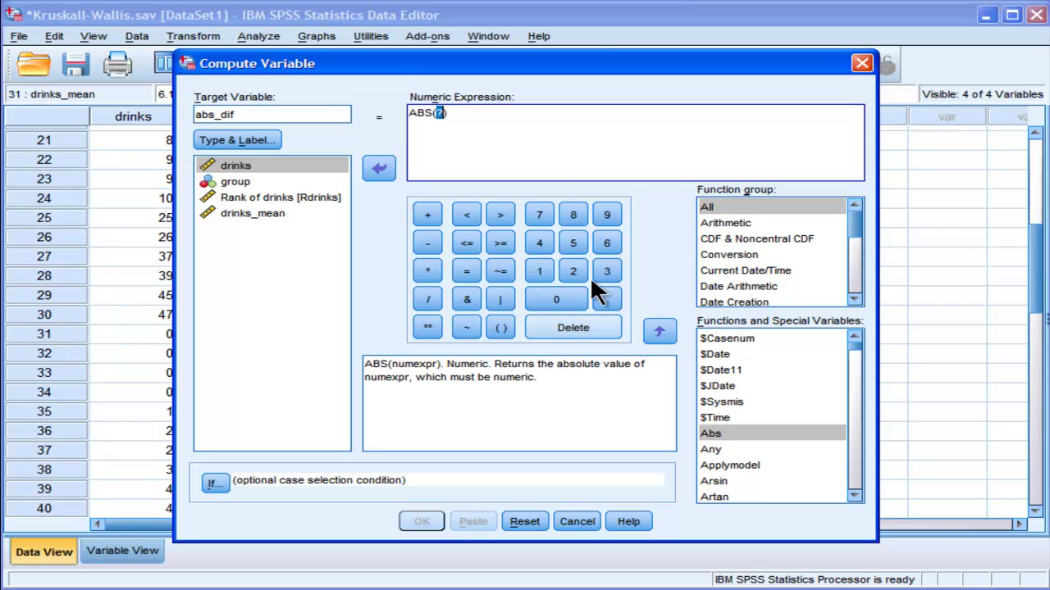
pyautogui.doubleClick(439, 113)
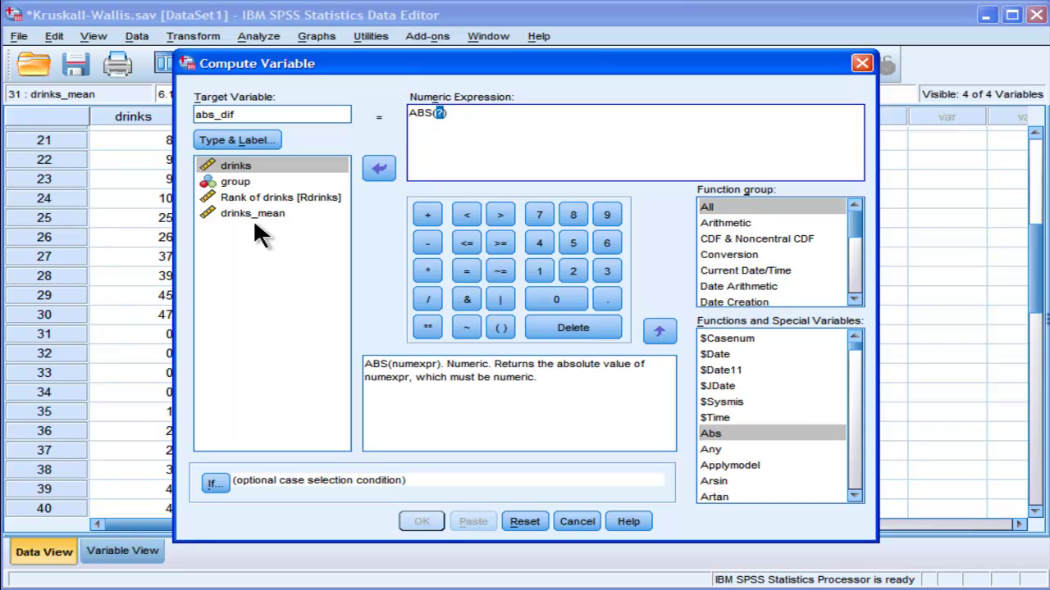
pyautogui.doubleClick(244, 193)
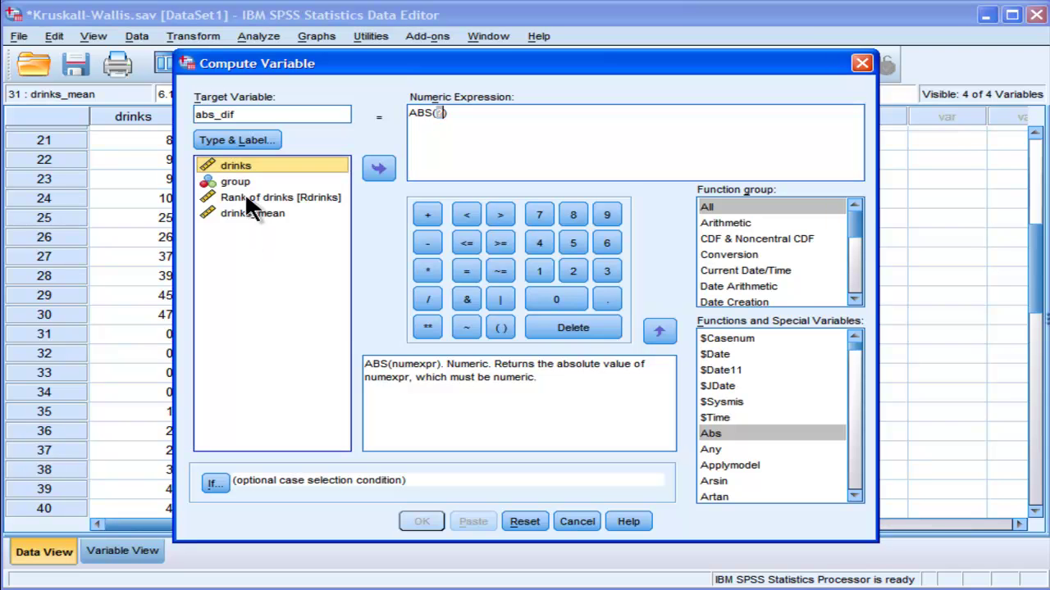
pyautogui.write('-')
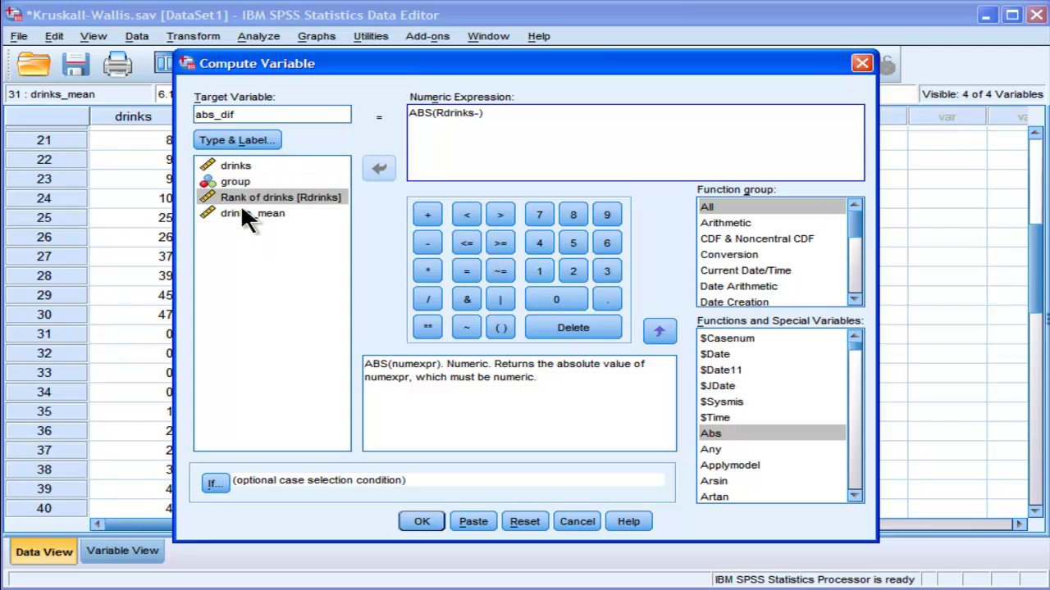
pyautogui.doubleClick(240, 213)
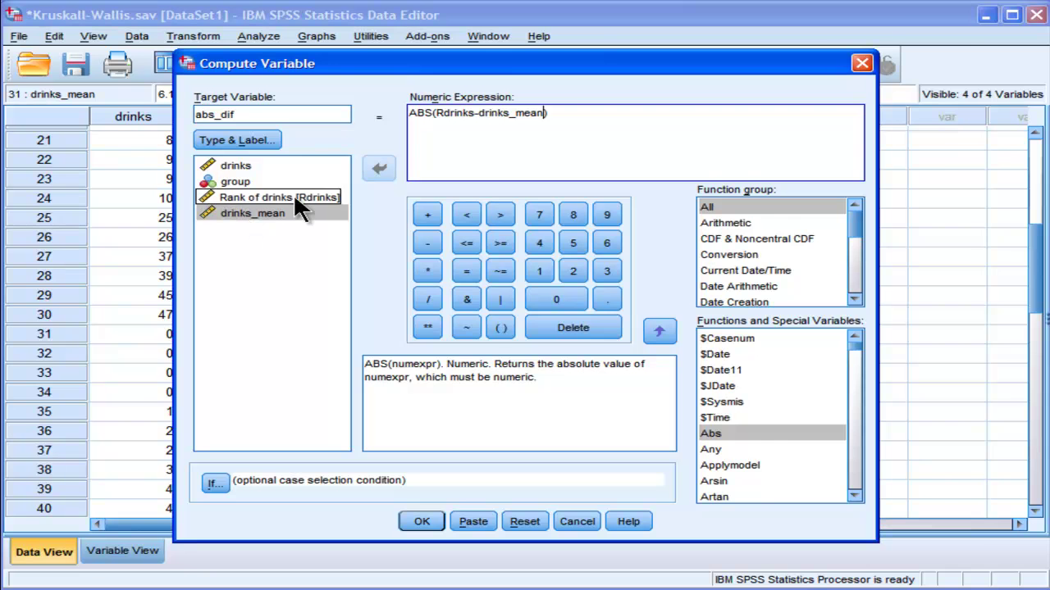
pyautogui.moveTo(501, 62); pyautogui.dragTo(541, 21)
# Compute the abs_dif column from the ABS(Rdrinks-drinks_mean) expression.
pyautogui.click(460, 480)
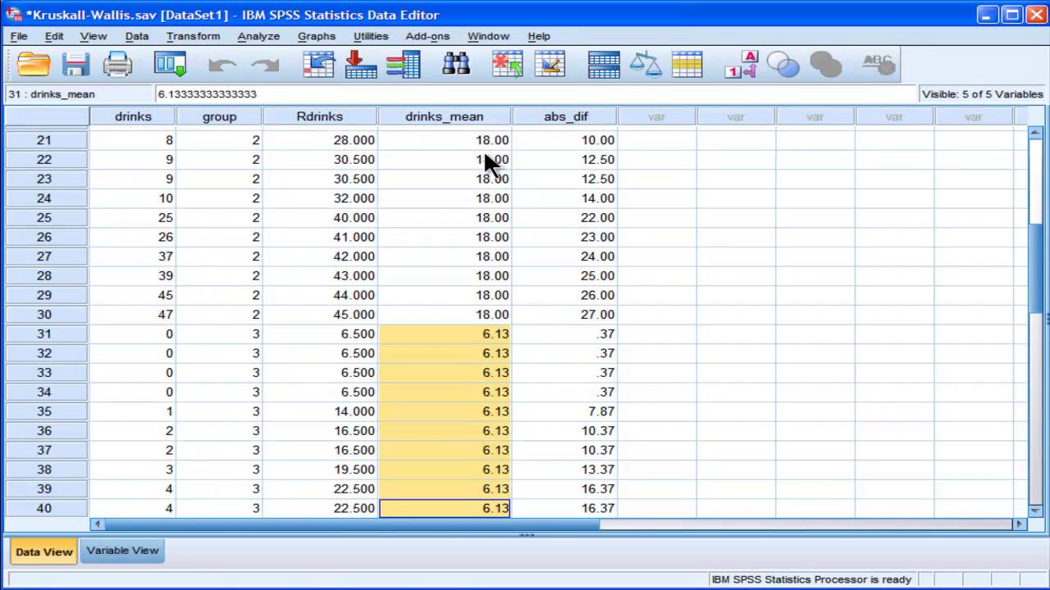
pyautogui.click(656, 140)
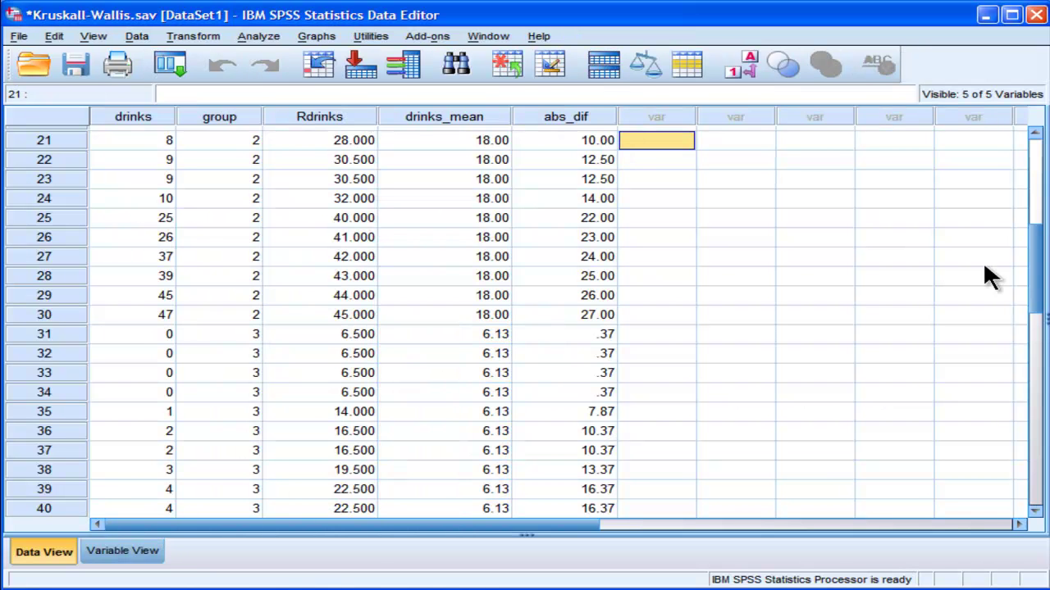
pyautogui.moveTo(1035, 283); pyautogui.dragTo(1038, 161)
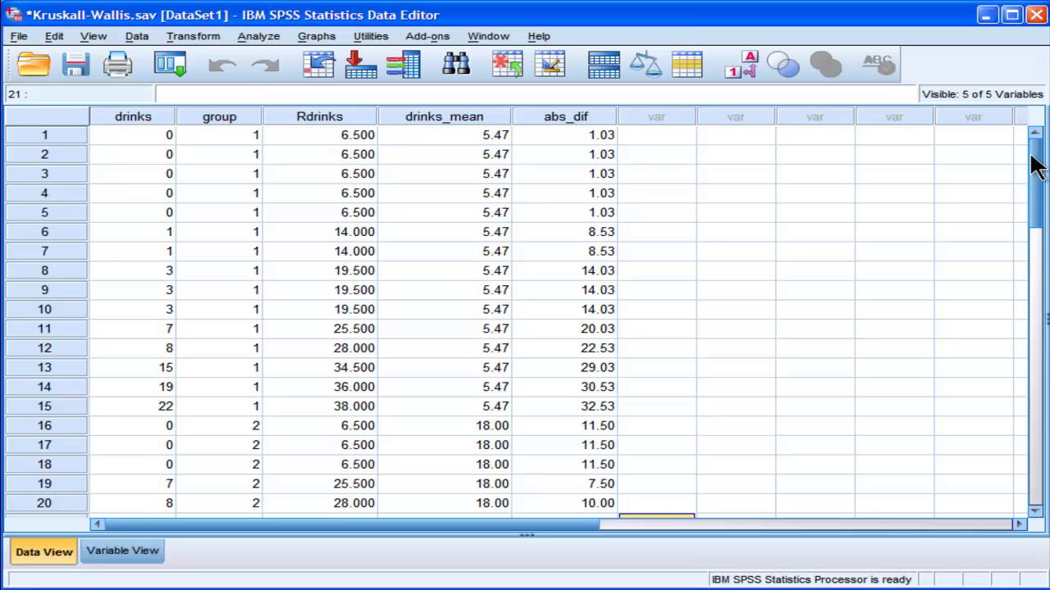
# Check case 1's Rdrinks, drinks_mean and abs_dif (1.03), then step down to case 15.
pyautogui.click(611, 116)
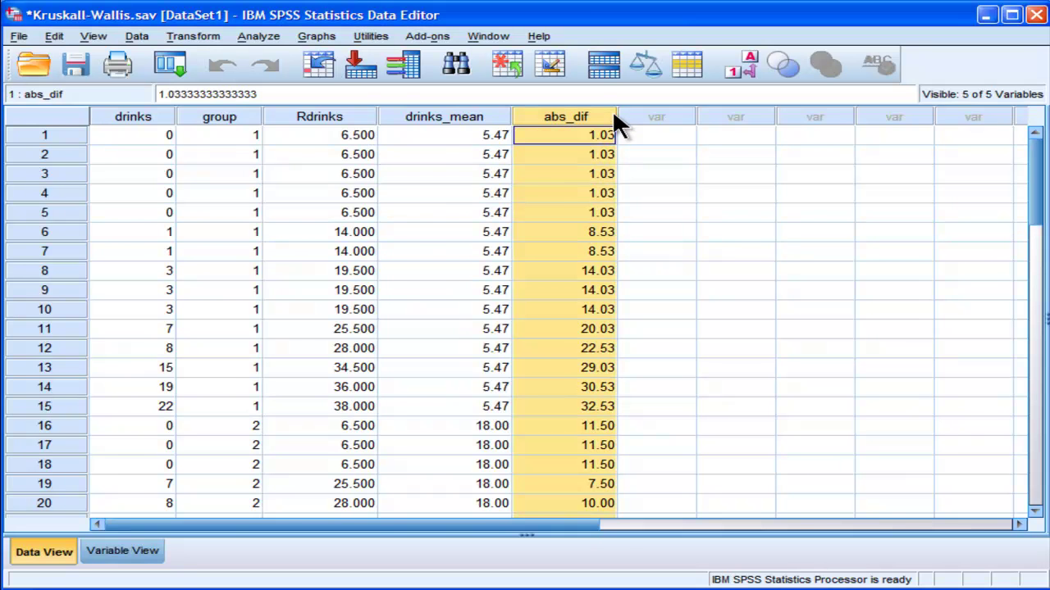
pyautogui.click(331, 134)
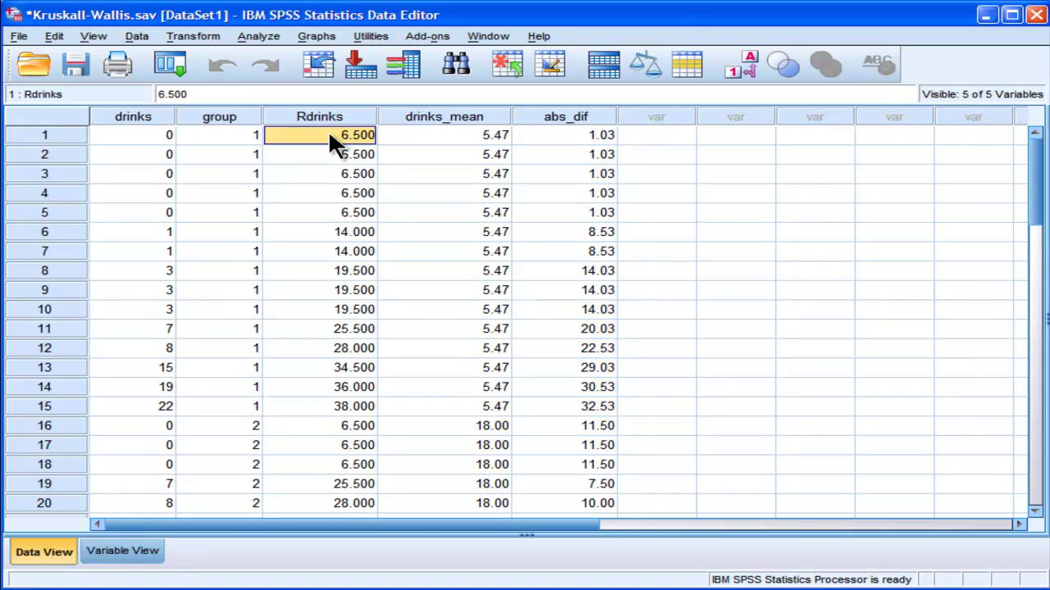
pyautogui.click(474, 133)
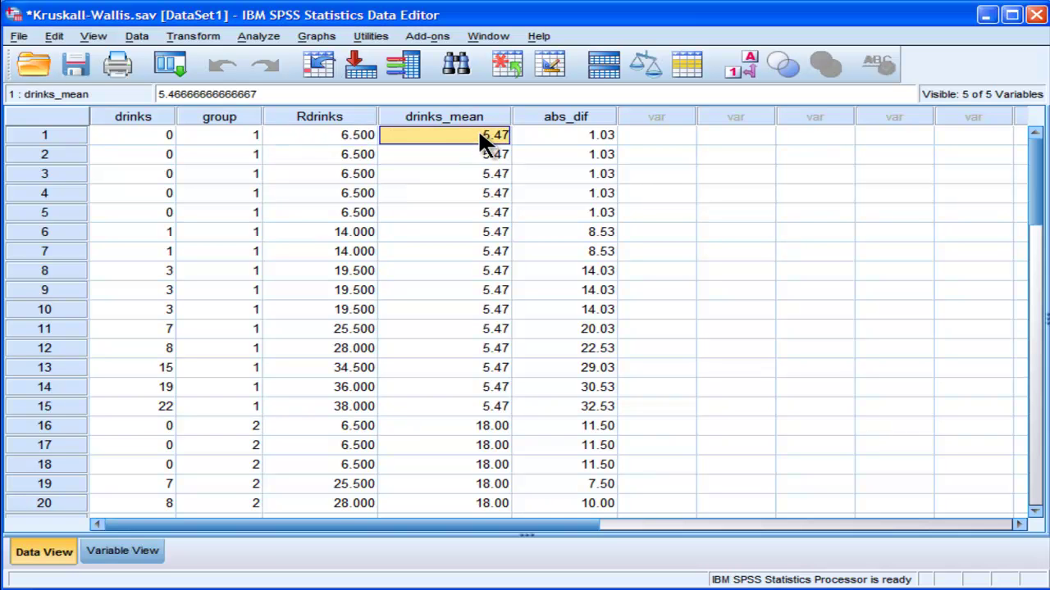
pyautogui.press('Right')
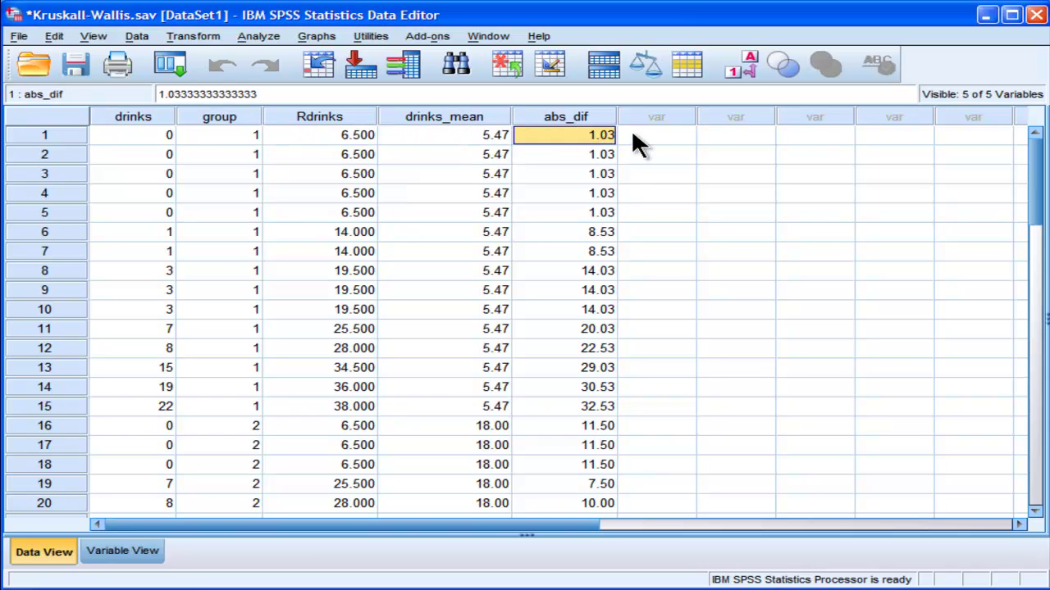
pyautogui.press('Down')
pyautogui.press('Down')
pyautogui.press('Down')
pyautogui.press('Down')
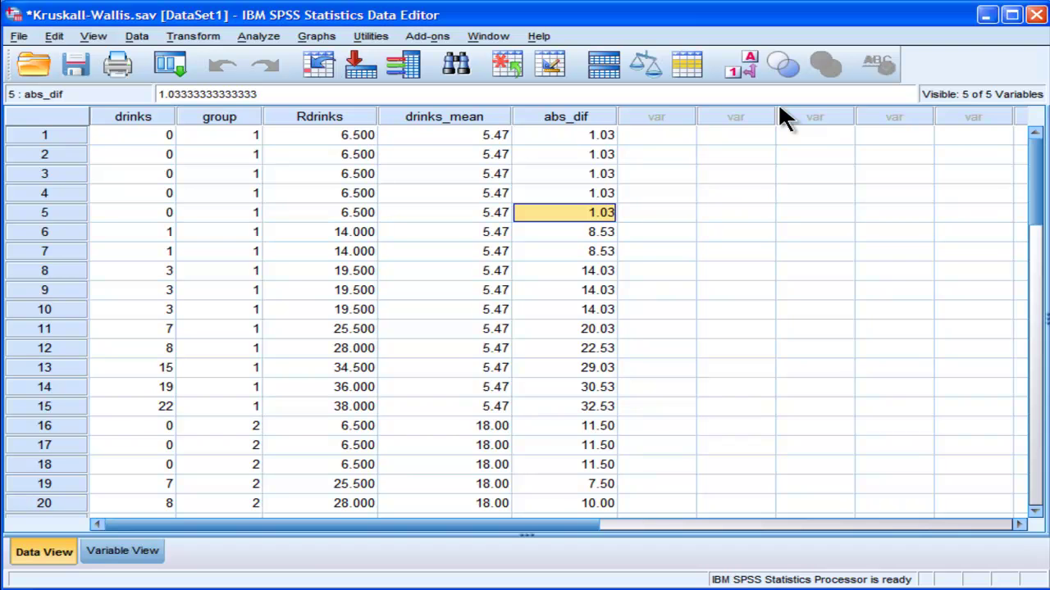
pyautogui.press('Down')
pyautogui.press('Down')
pyautogui.press('Down')
pyautogui.press('Down')
pyautogui.press('Down')
pyautogui.press('Down')
pyautogui.press('Down')
pyautogui.press('Down')
pyautogui.press('Down')
pyautogui.press('Down')
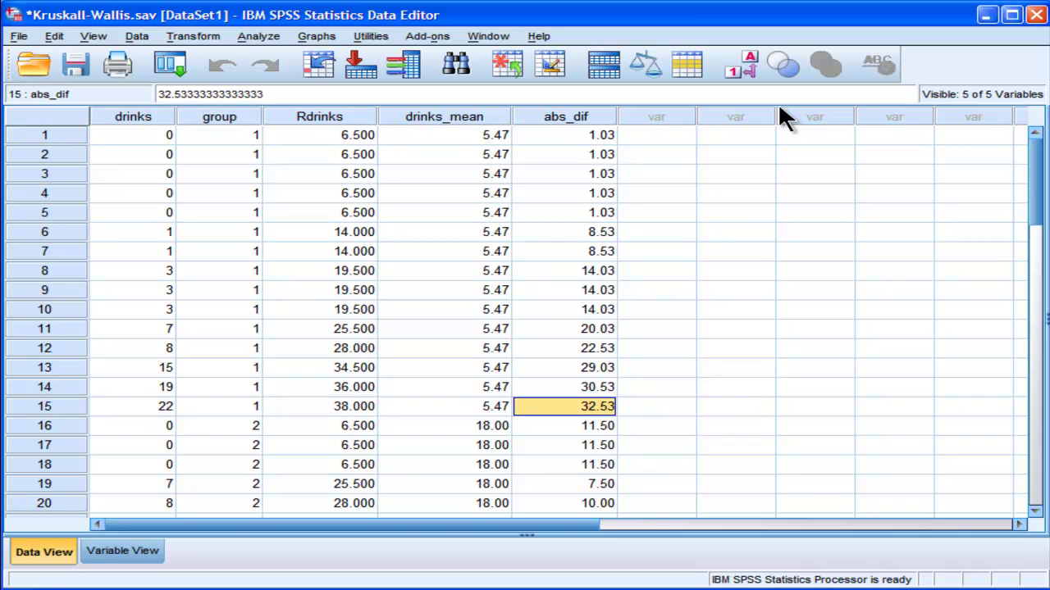
# Run One-Way ANOVA with abs_dif as dependent and group as factor (F .408, Sig. .668).
pyautogui.click(259, 36)
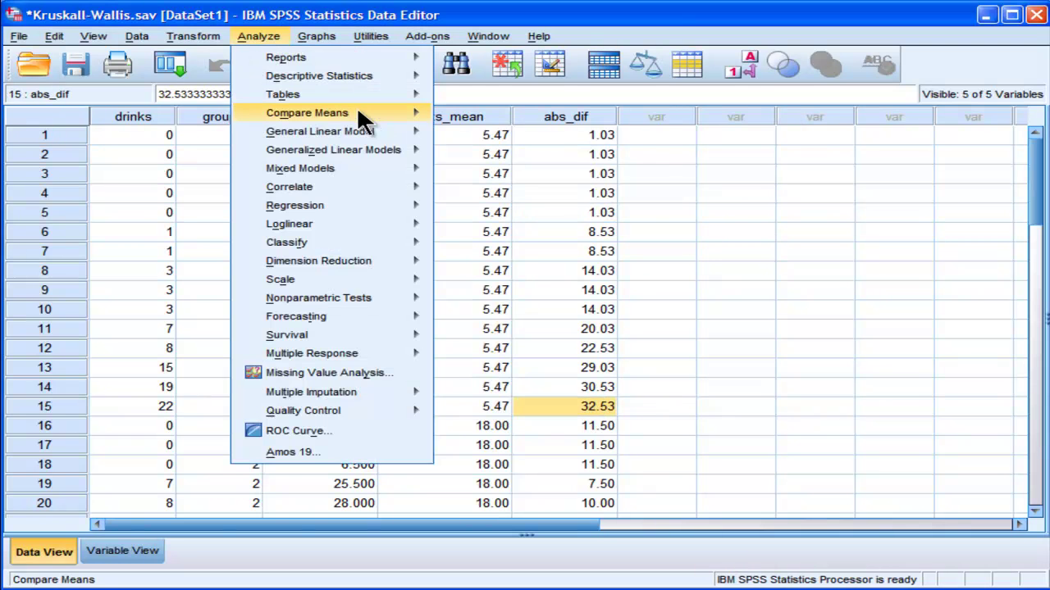
pyautogui.moveTo(358, 113)
pyautogui.click(499, 209)
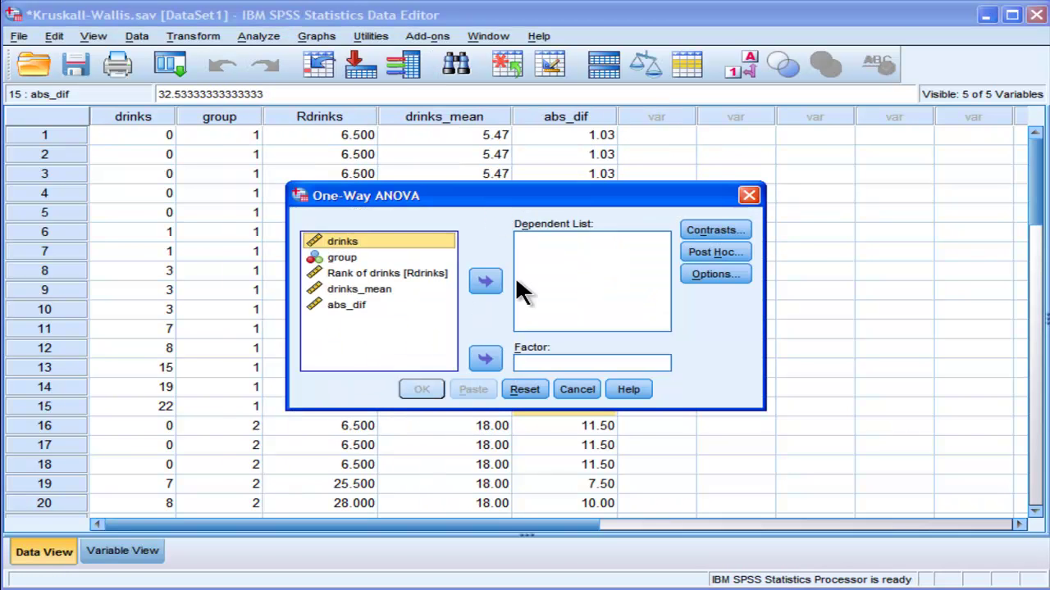
pyautogui.click(360, 304)
pyautogui.click(486, 281)
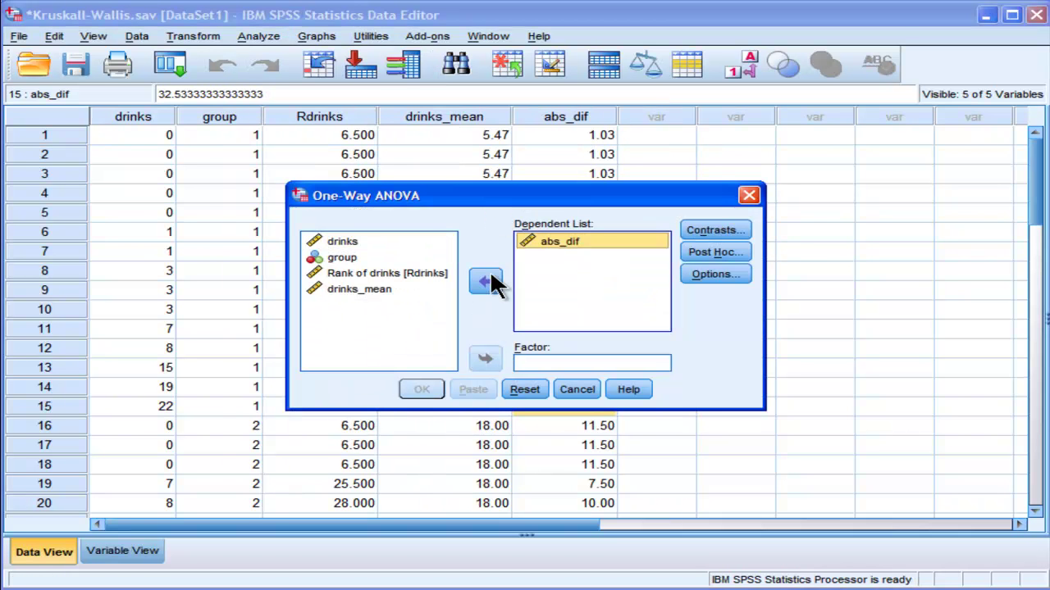
pyautogui.click(340, 256)
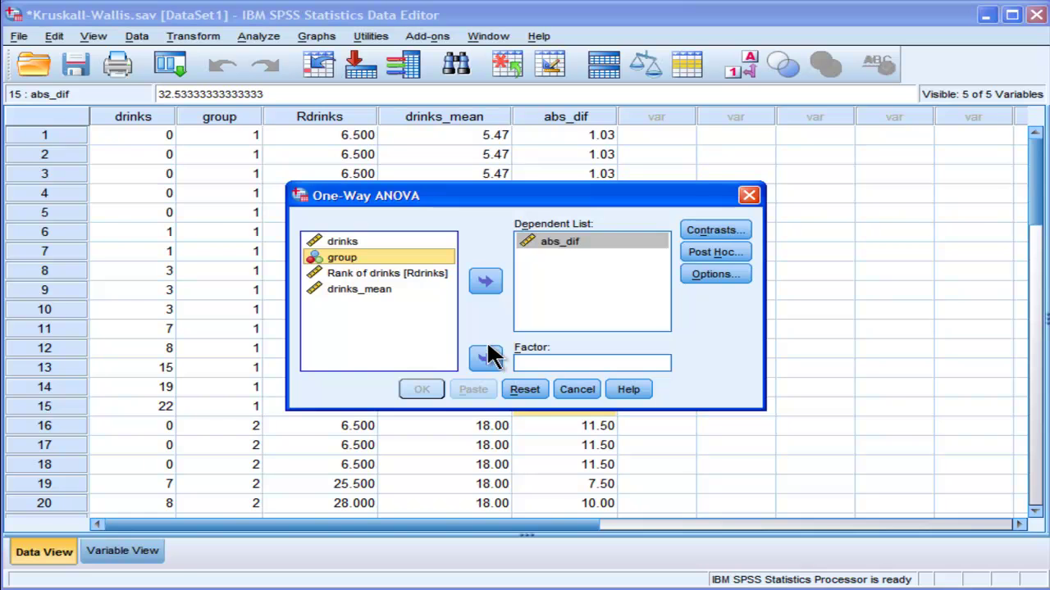
pyautogui.click(486, 358)
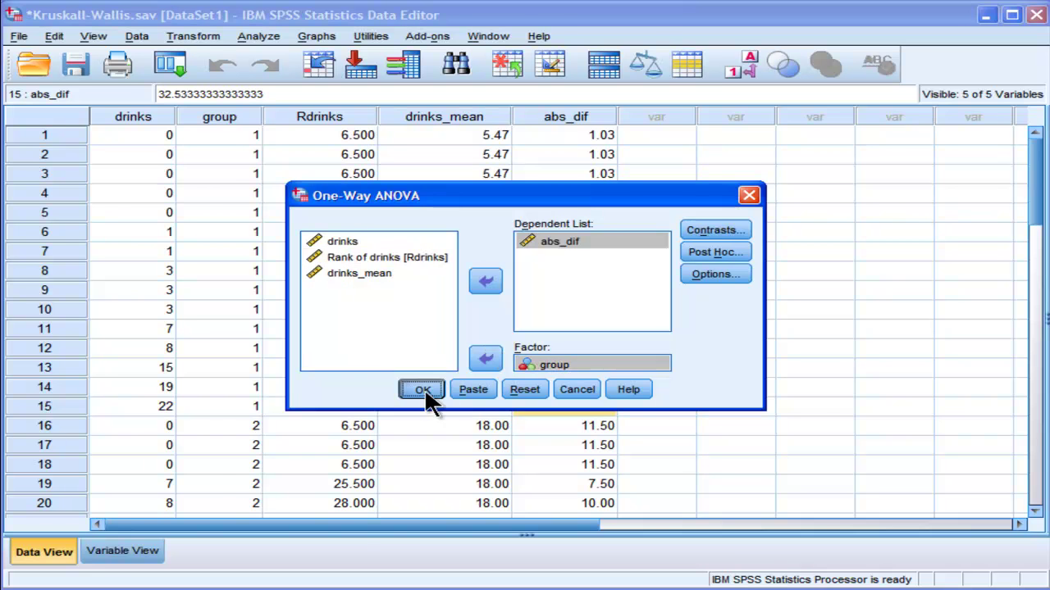
pyautogui.click(423, 390)
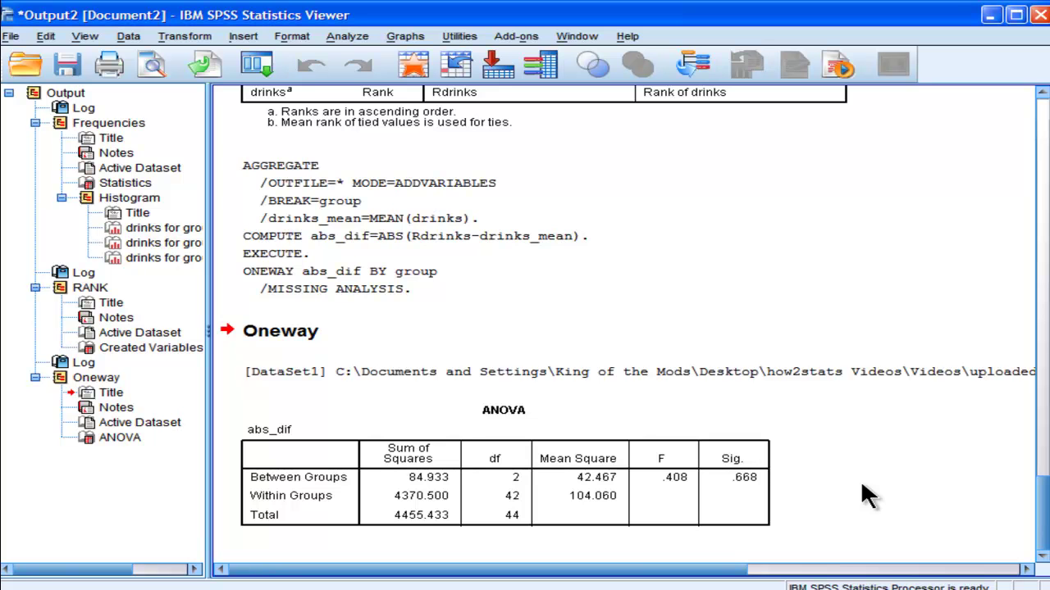
# Return to Kruskall-Wallis.sav, inspect the first abs_dif value, and save the file.
pyautogui.click(344, 587)
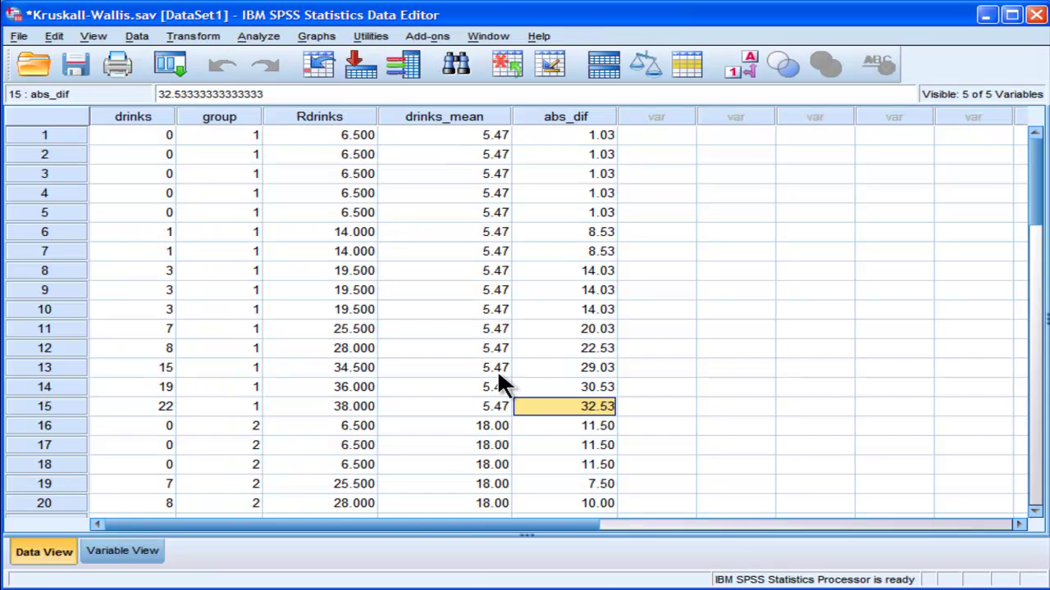
pyautogui.click(676, 137)
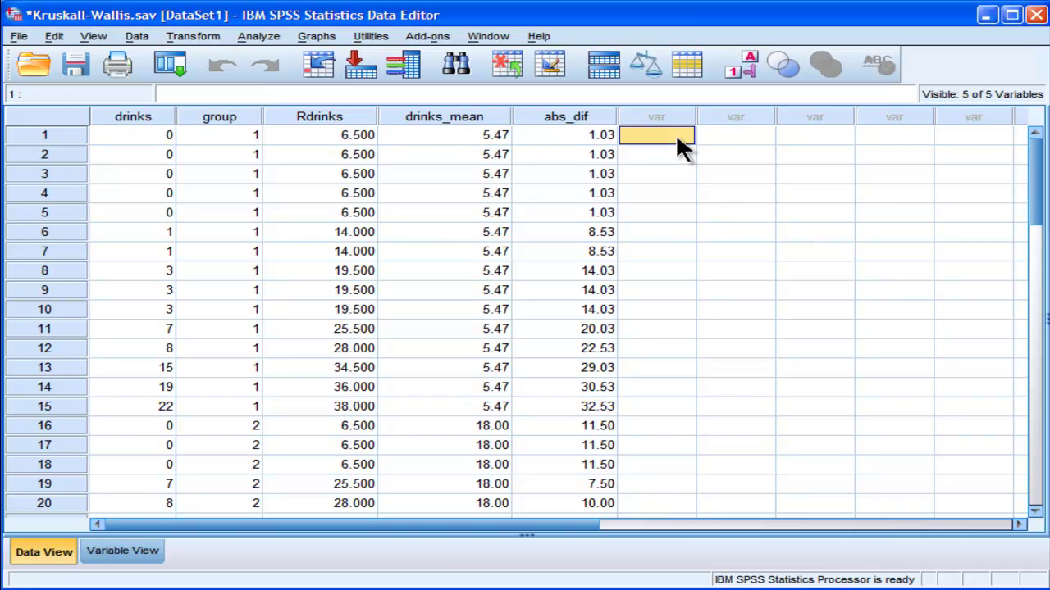
pyautogui.click(595, 136)
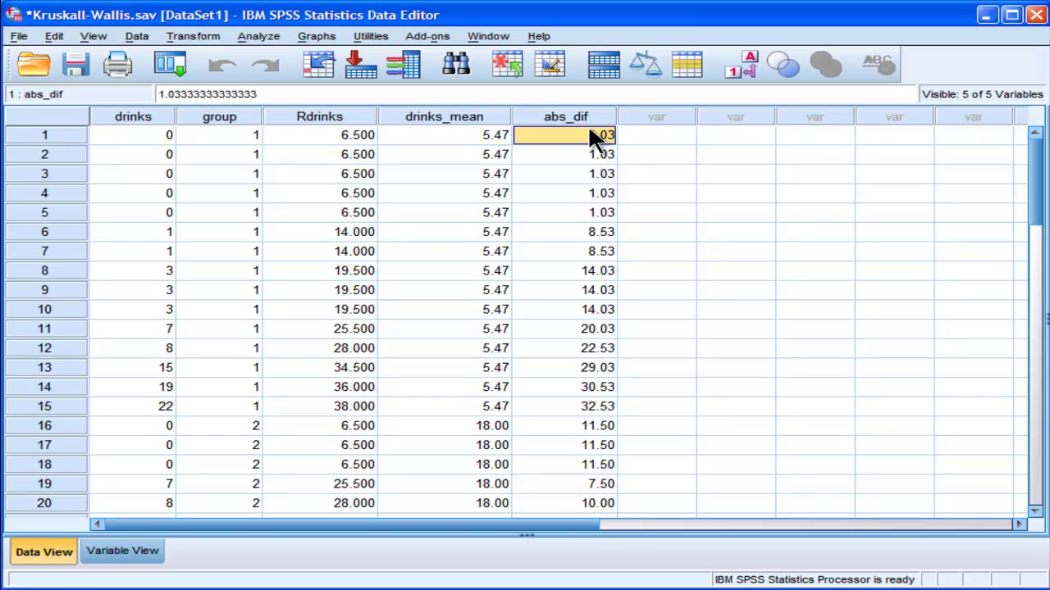
pyautogui.click(82, 64)
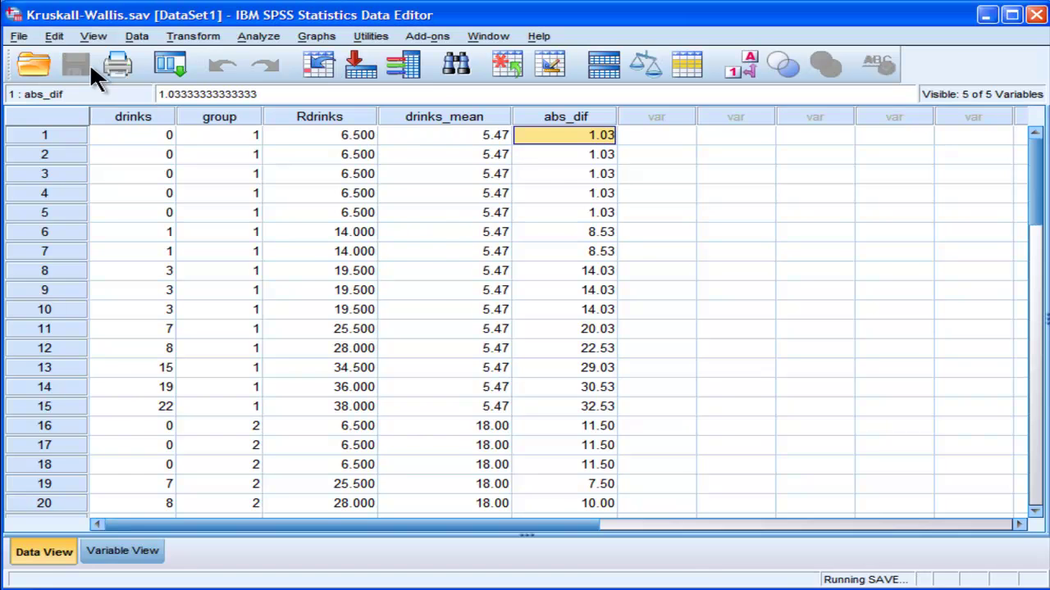
pyautogui.click(259, 41)
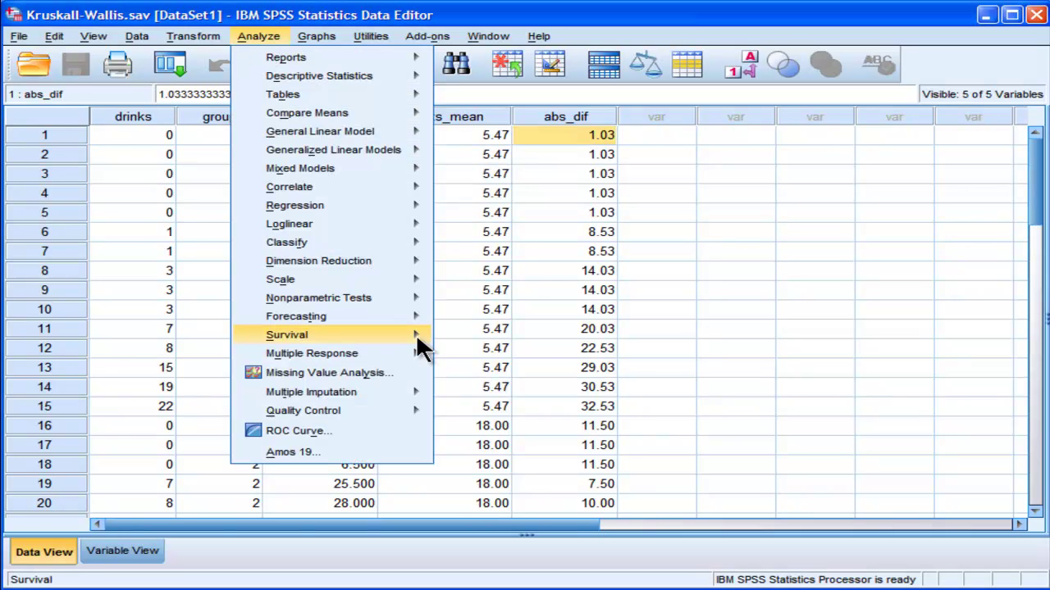
# In K Independent Samples, test drinks with group as grouping variable, range 1 to 3.
pyautogui.moveTo(400, 301)
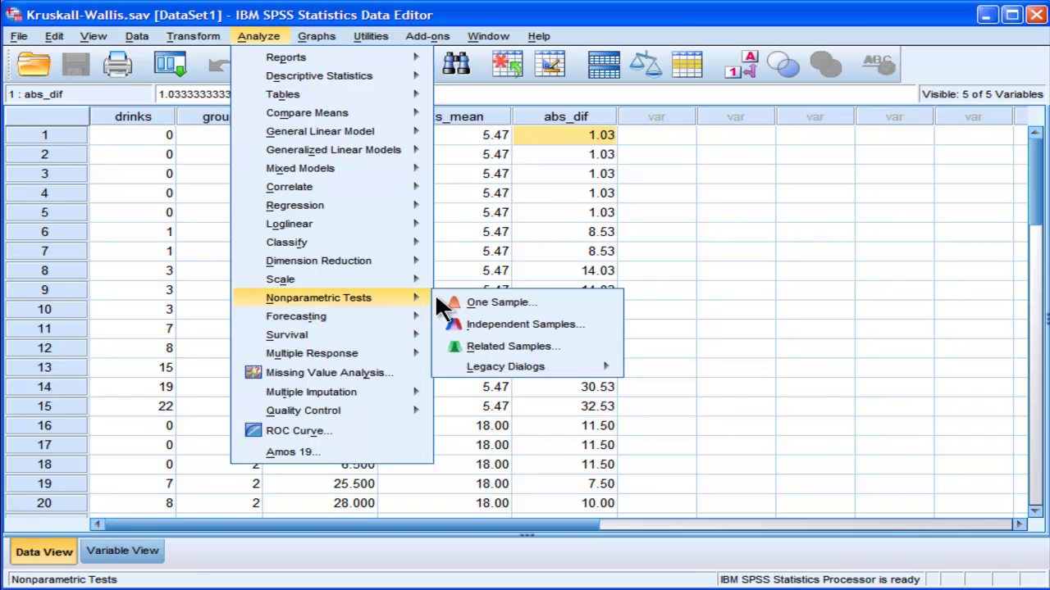
pyautogui.moveTo(564, 366)
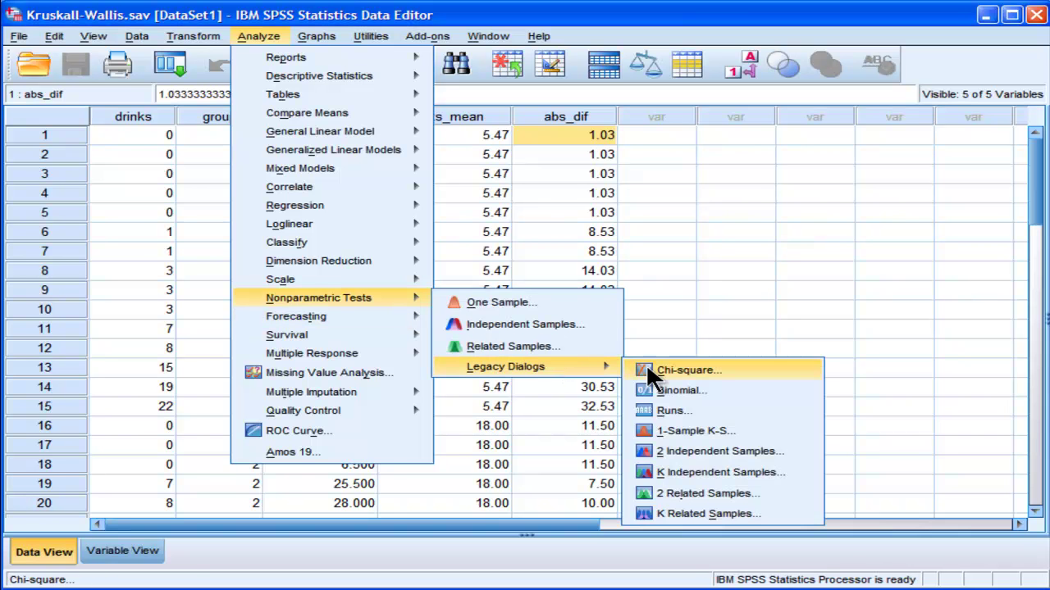
pyautogui.click(676, 474)
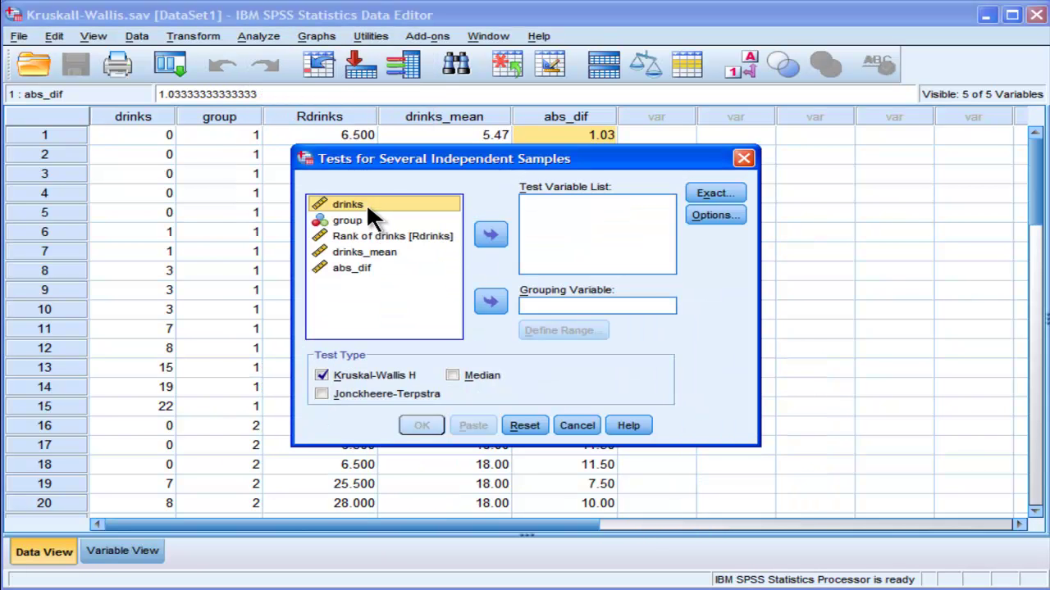
pyautogui.click(489, 237)
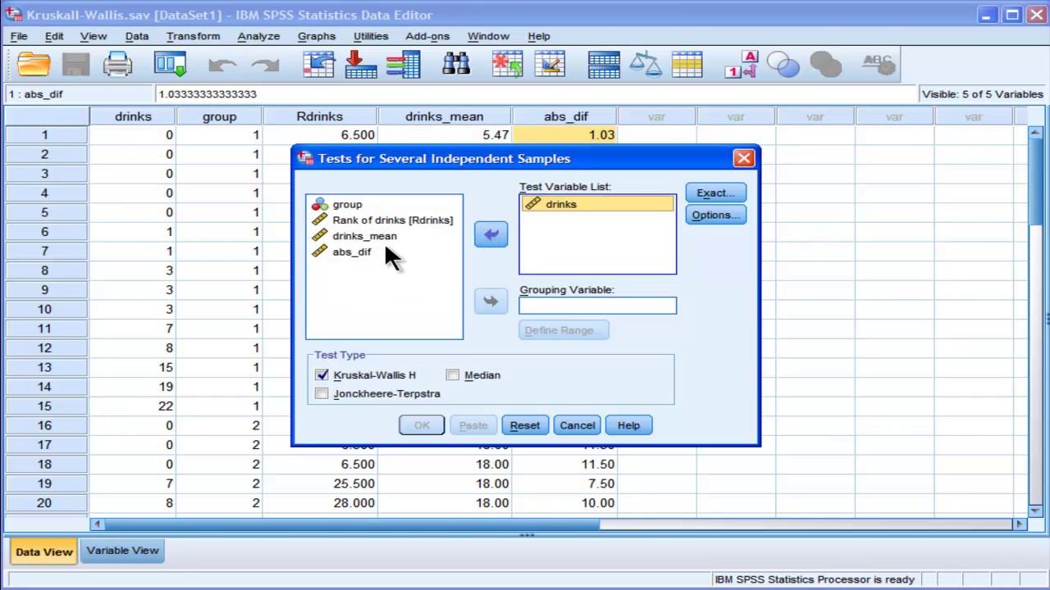
pyautogui.click(345, 204)
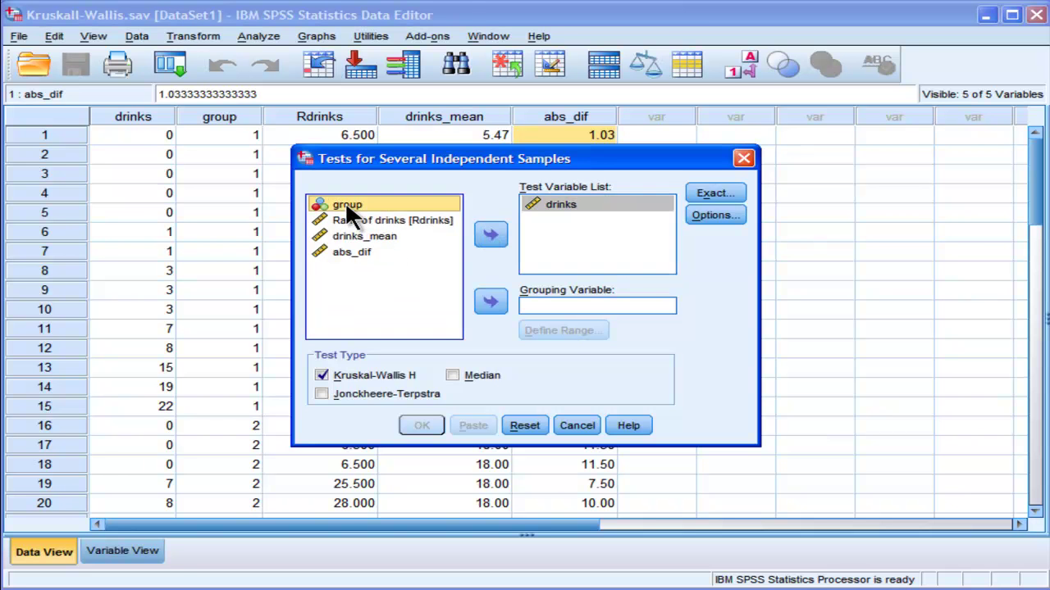
pyautogui.click(490, 301)
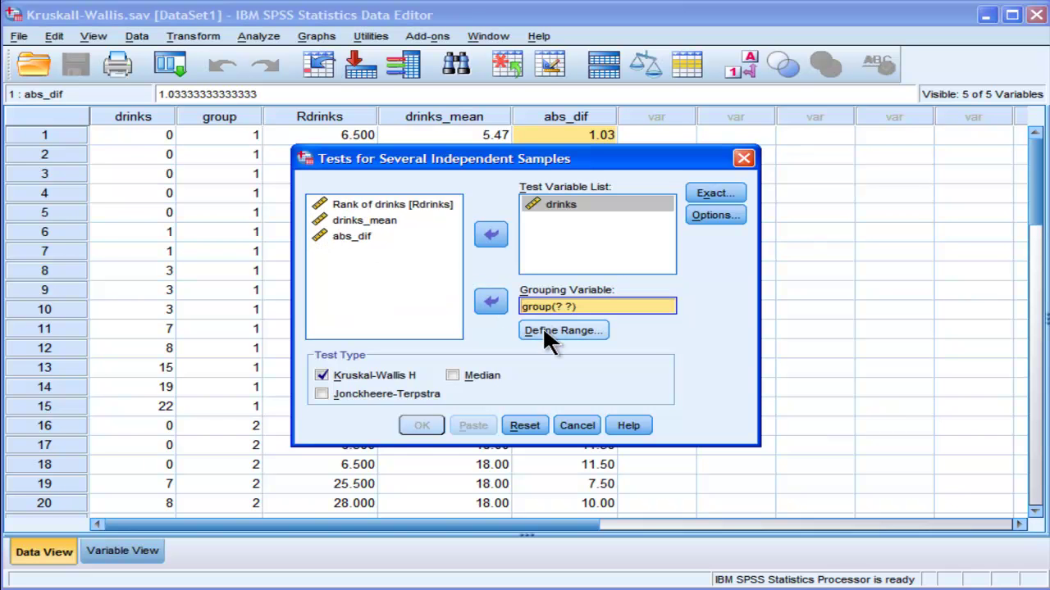
pyautogui.click(545, 332)
pyautogui.write('1')
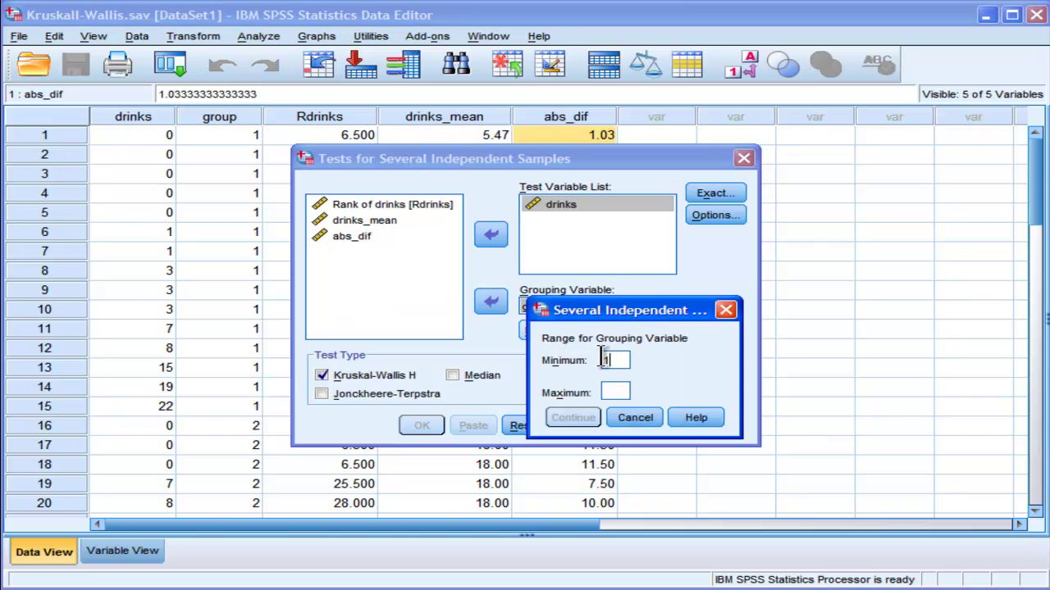
pyautogui.click(621, 394)
pyautogui.write('3')
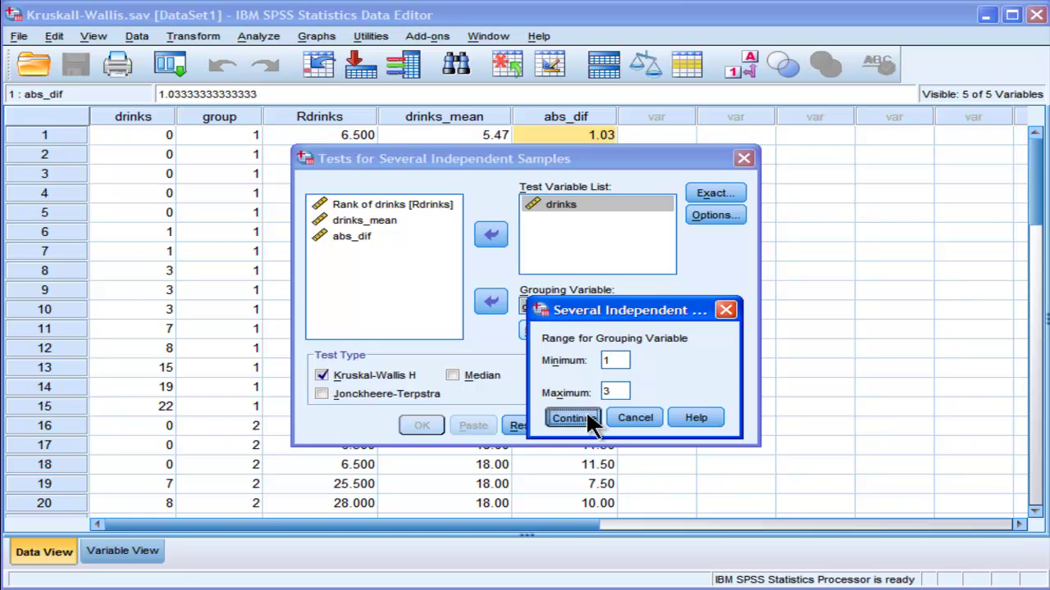
pyautogui.click(577, 418)
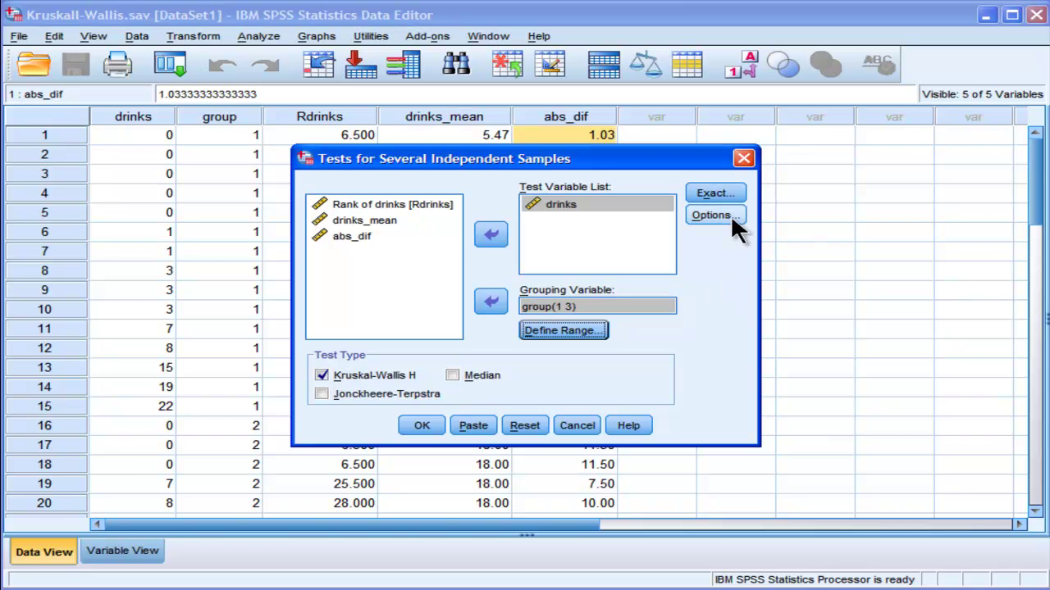
# Keep Asymptotic only as the significance method in the Exact Tests settings.
pyautogui.click(721, 193)
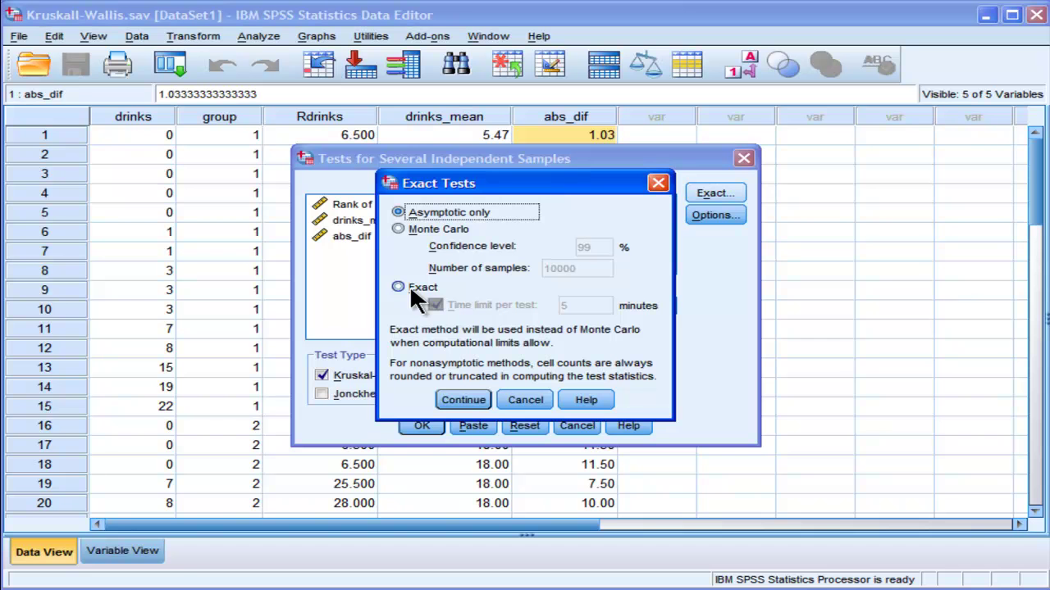
pyautogui.click(453, 396)
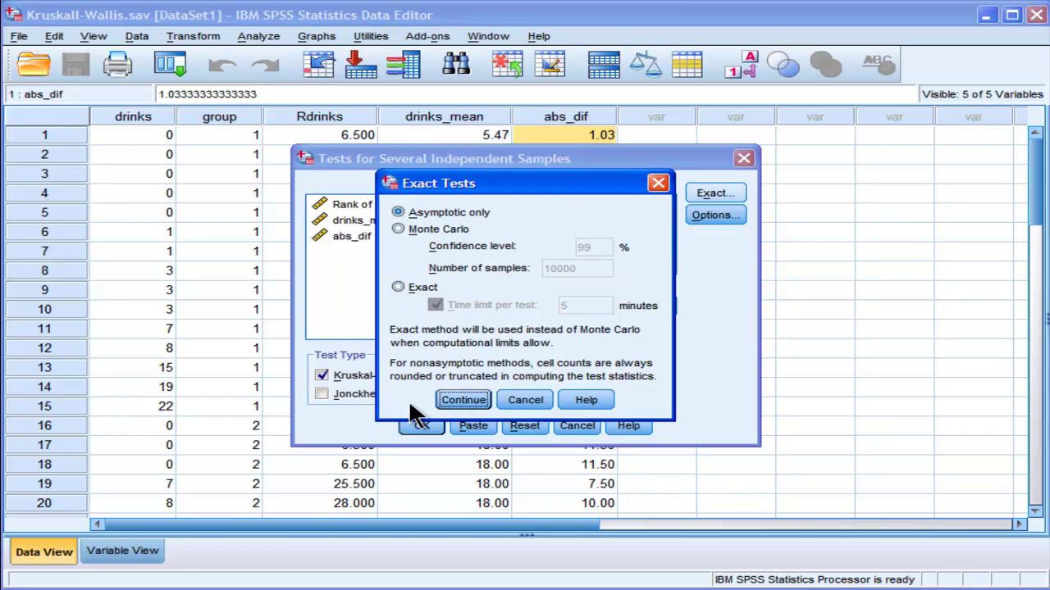
pyautogui.click(441, 401)
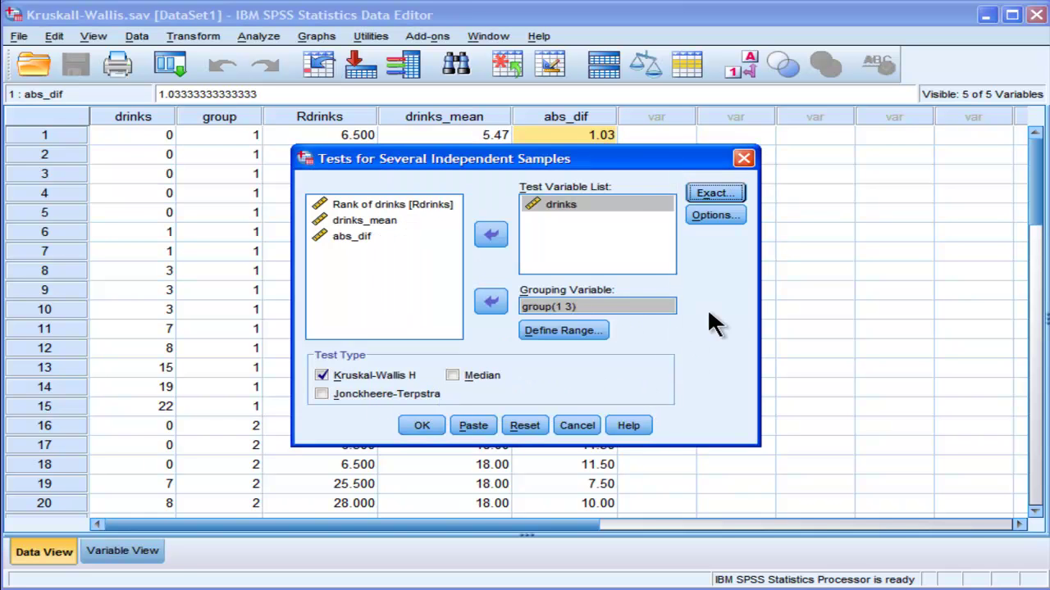
# Request descriptives and quartiles, then run the Kruskal-Wallis test (Chi-Square 6.514, Sig. .039).
pyautogui.click(714, 216)
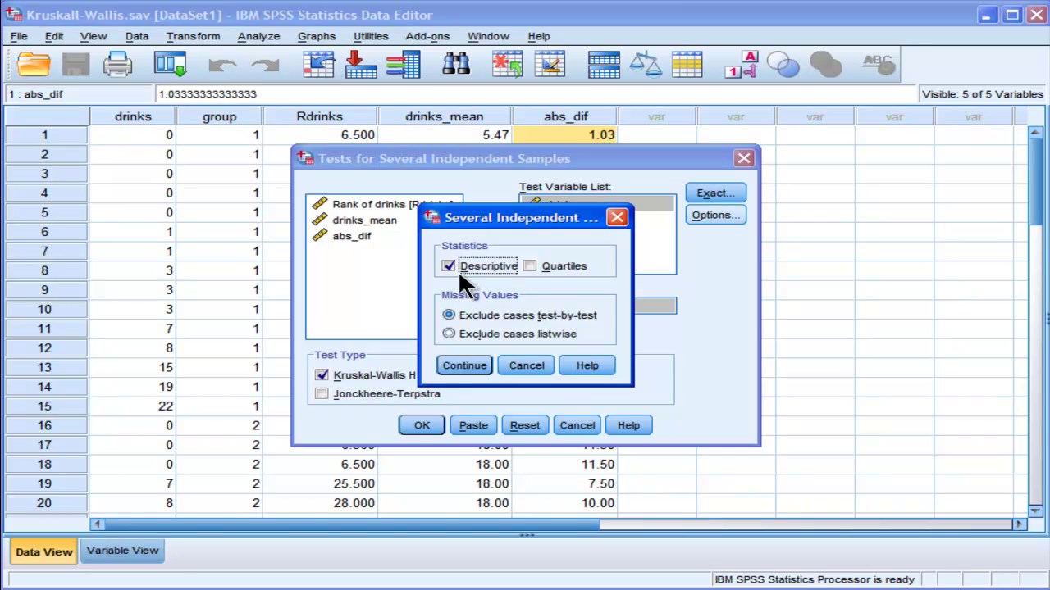
pyautogui.click(533, 267)
pyautogui.click(464, 366)
pyautogui.click(420, 427)
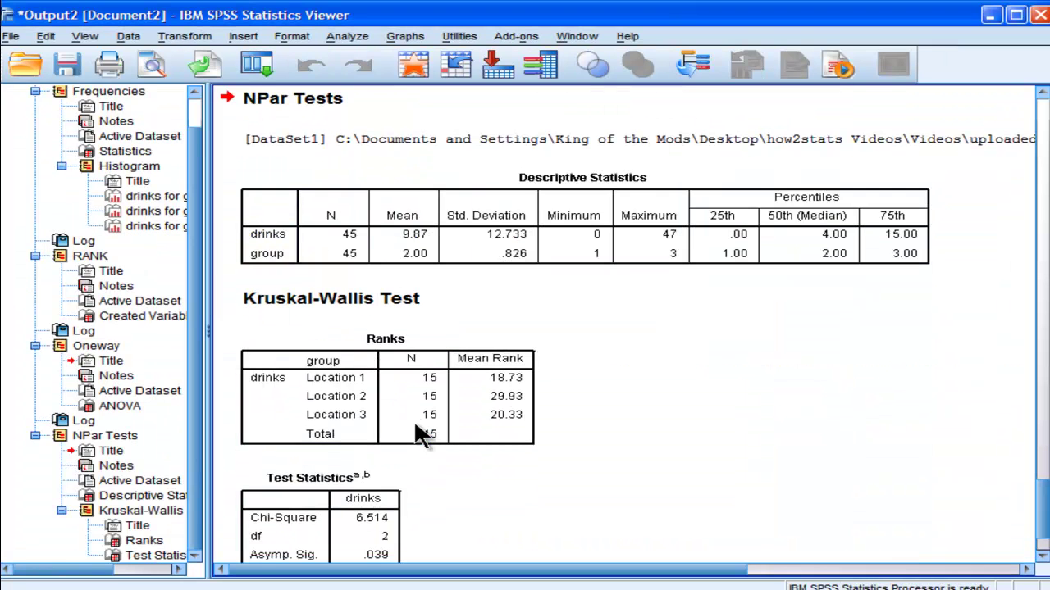
# Select the NPar Tests Descriptive Statistics table beside the Kruskal-Wallis result (chi-square 6.514, p = .039).
pyautogui.click(615, 234)
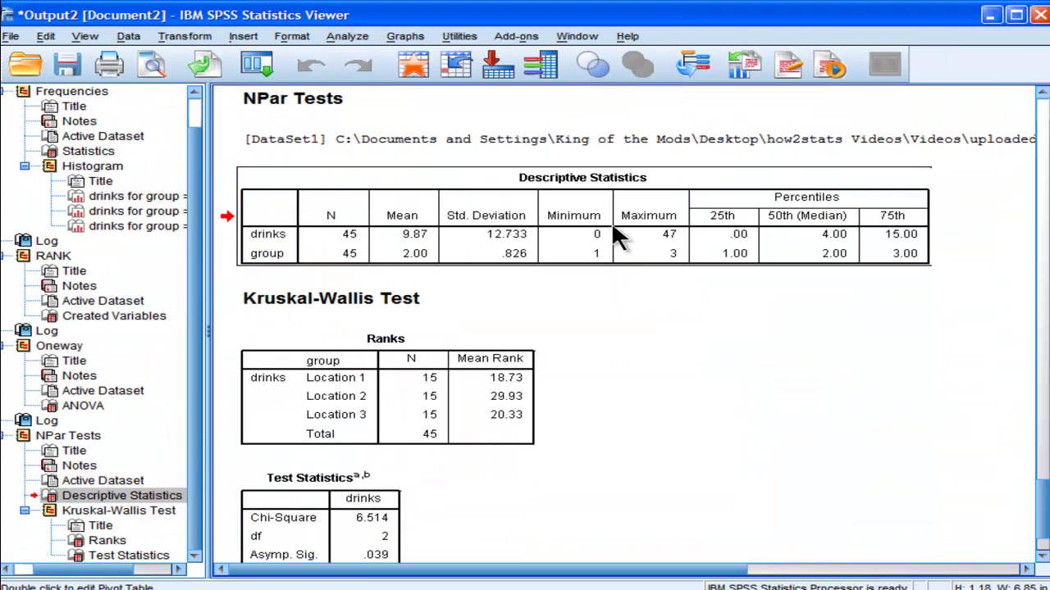